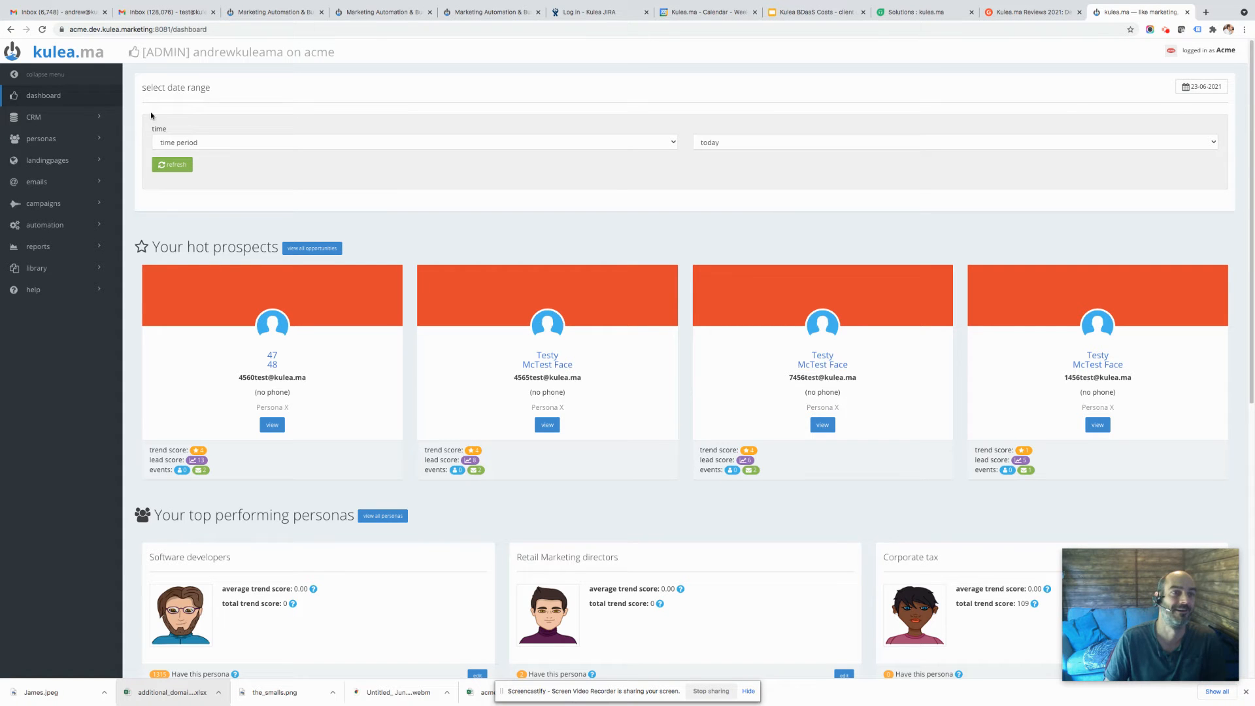
Open the CRM records and clear the filter currently applied to them.
{"action": "left_click", "coordinate": [36, 118]}
{"action": "left_click", "coordinate": [60, 139]}
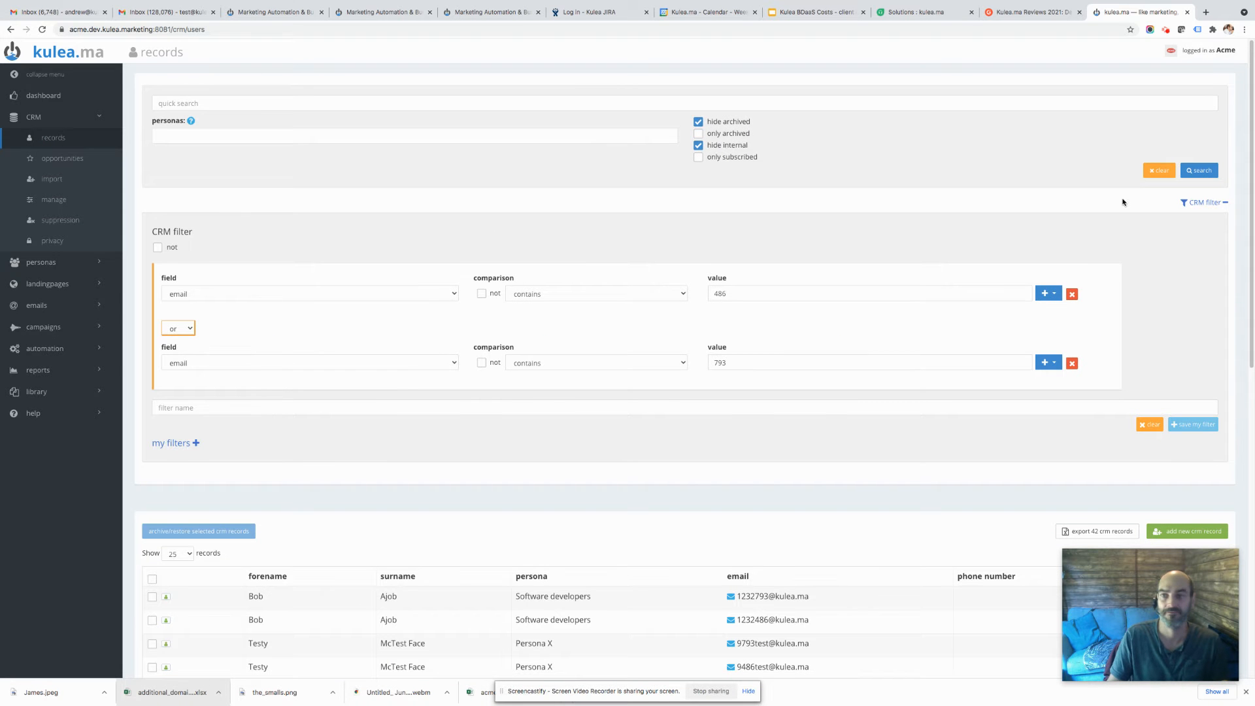
{"action": "left_click", "coordinate": [1165, 174]}
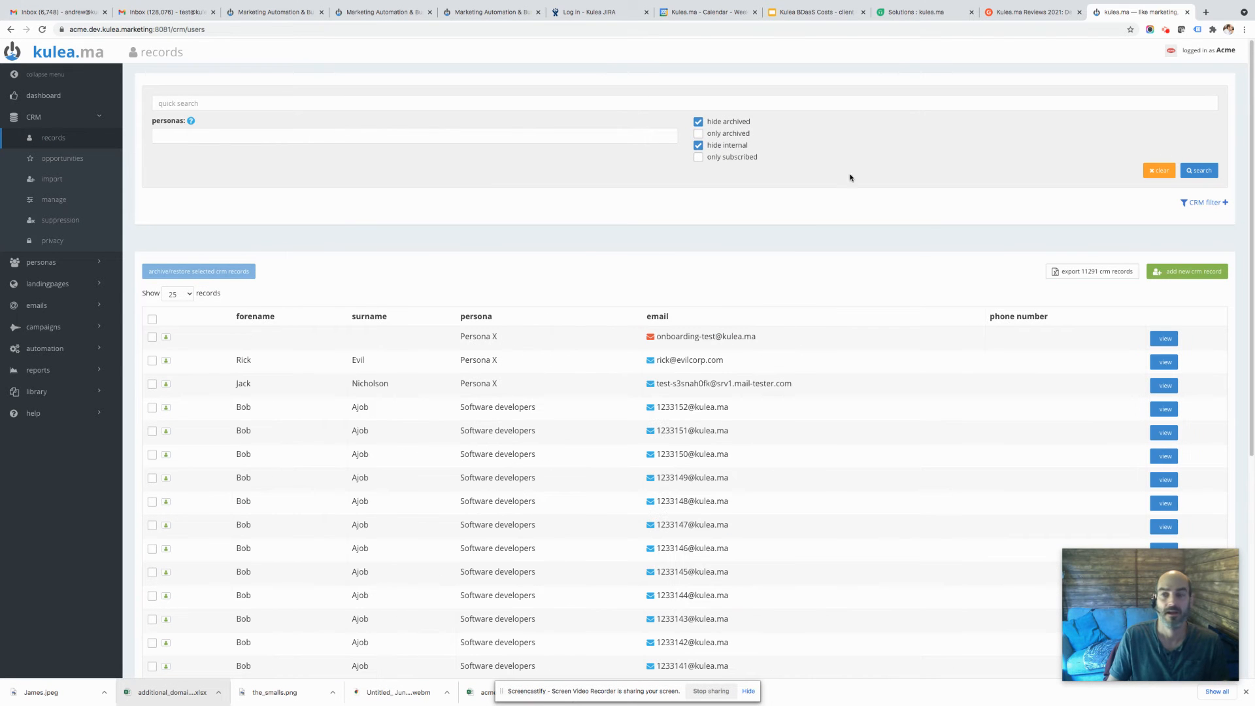
Review the CRM records matched by the saved filter "486 or 793" and clear that filter.
{"action": "left_click", "coordinate": [1201, 203]}
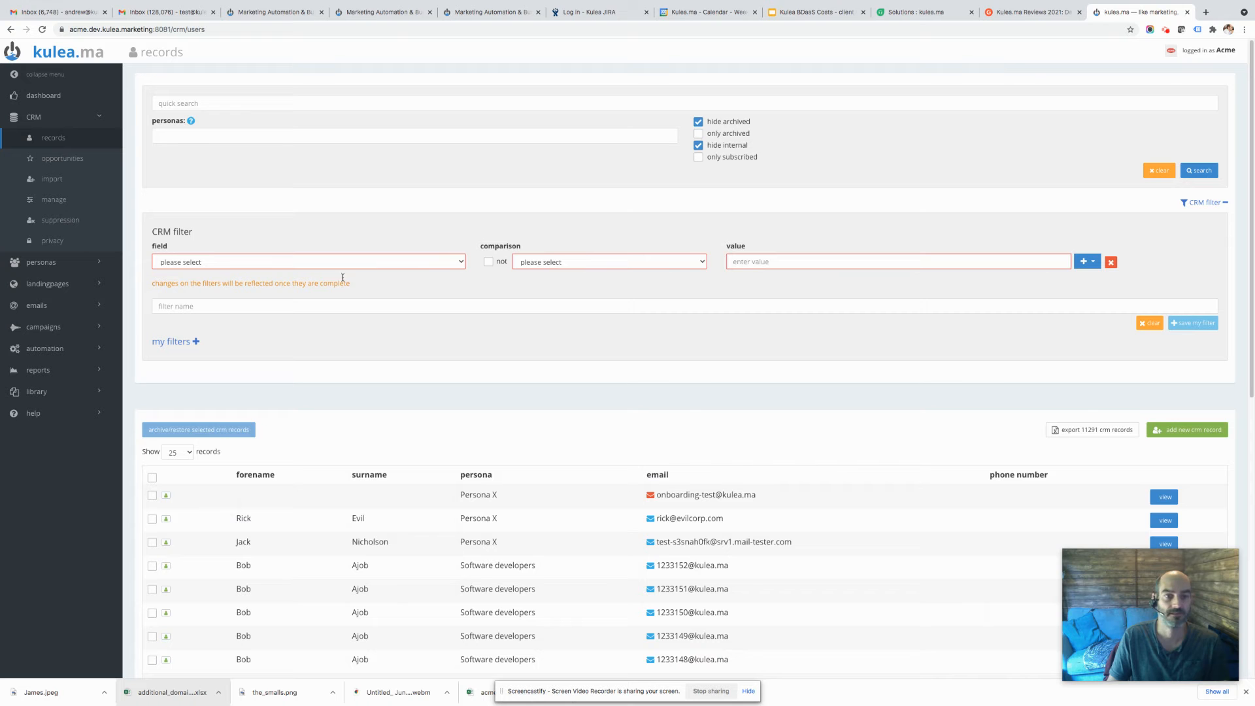
{"action": "left_click", "coordinate": [183, 342]}
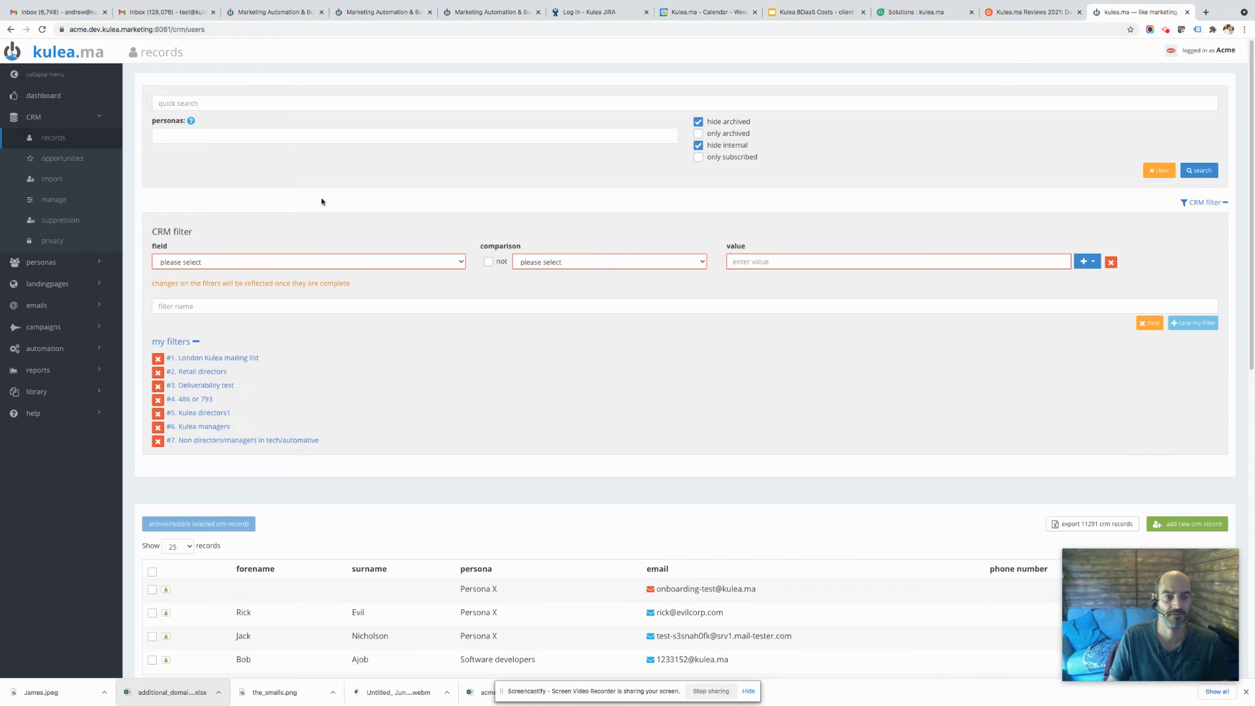
{"action": "left_click", "coordinate": [192, 400]}
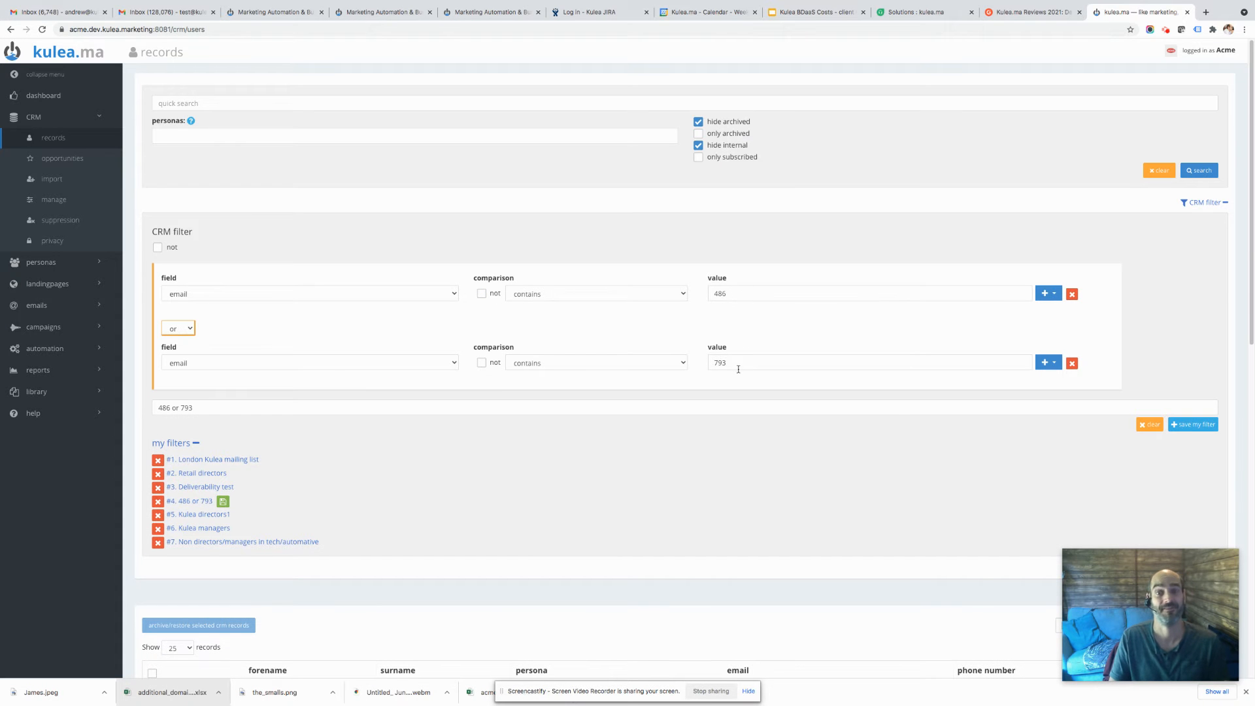
{"action": "scroll", "coordinate": [737, 365], "scroll_direction": "down", "scroll_amount": 3}
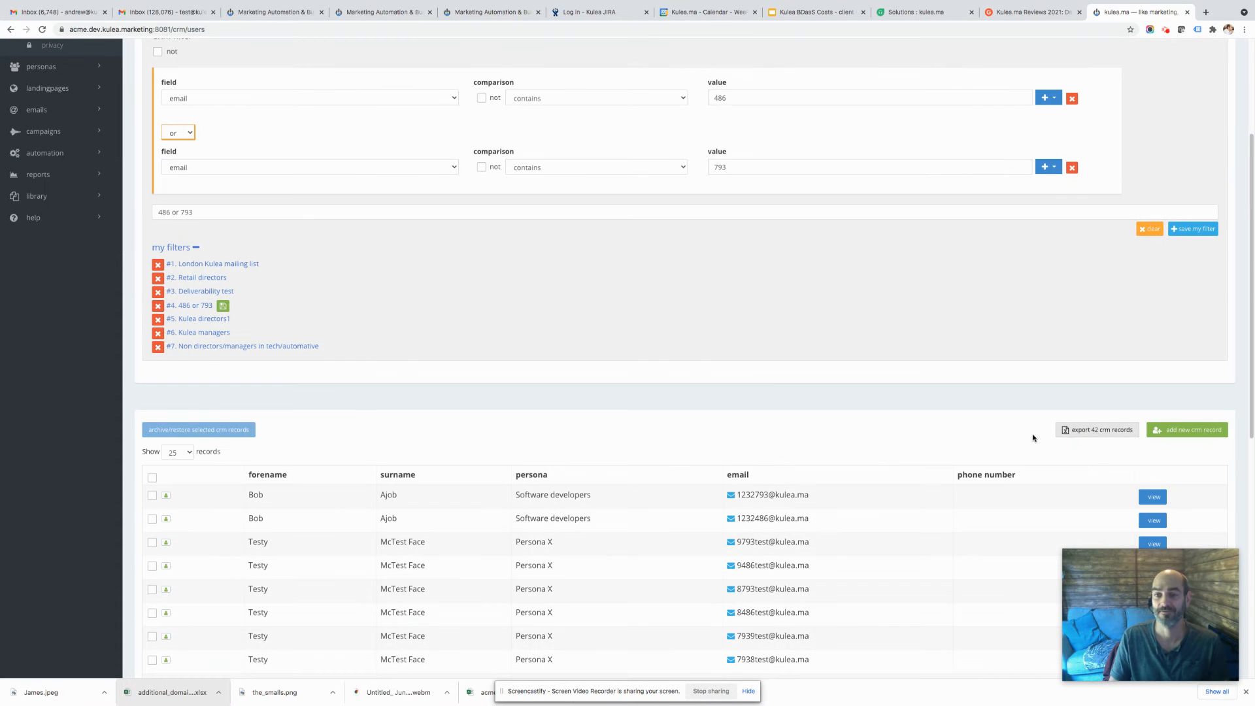
{"action": "scroll", "coordinate": [1033, 434], "scroll_direction": "down", "scroll_amount": 8}
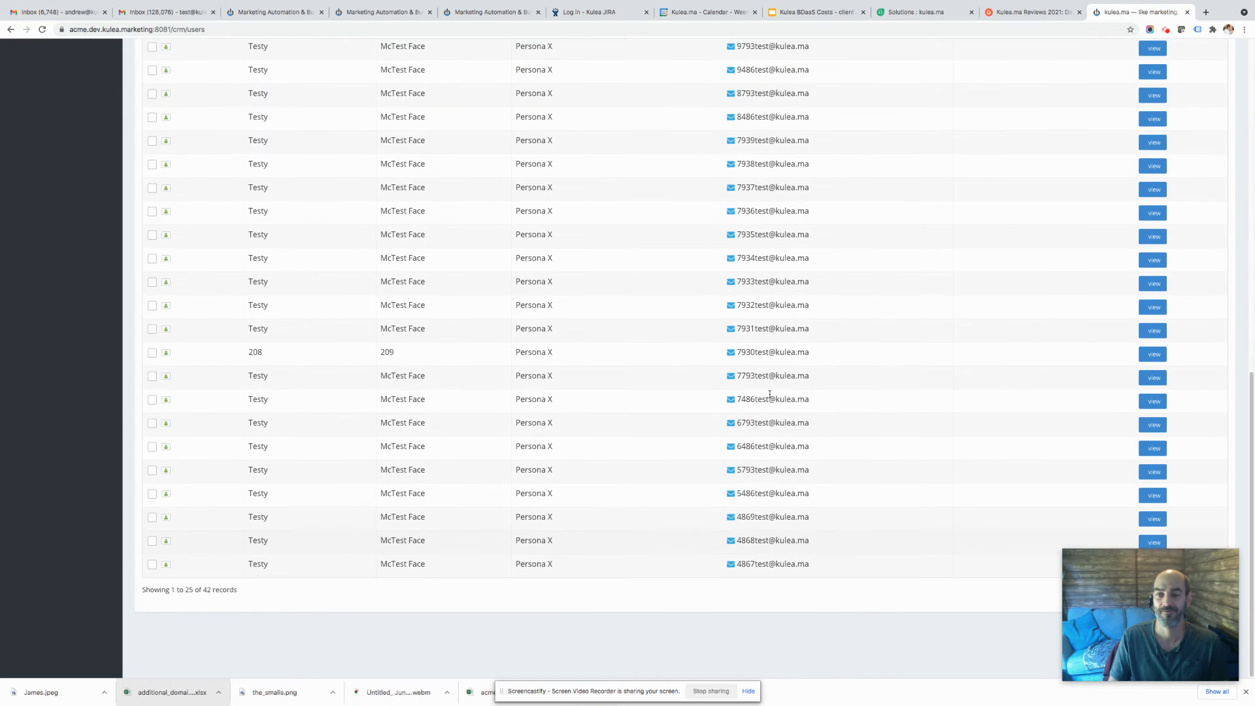
{"action": "scroll", "coordinate": [838, 392], "scroll_direction": "up", "scroll_amount": 10}
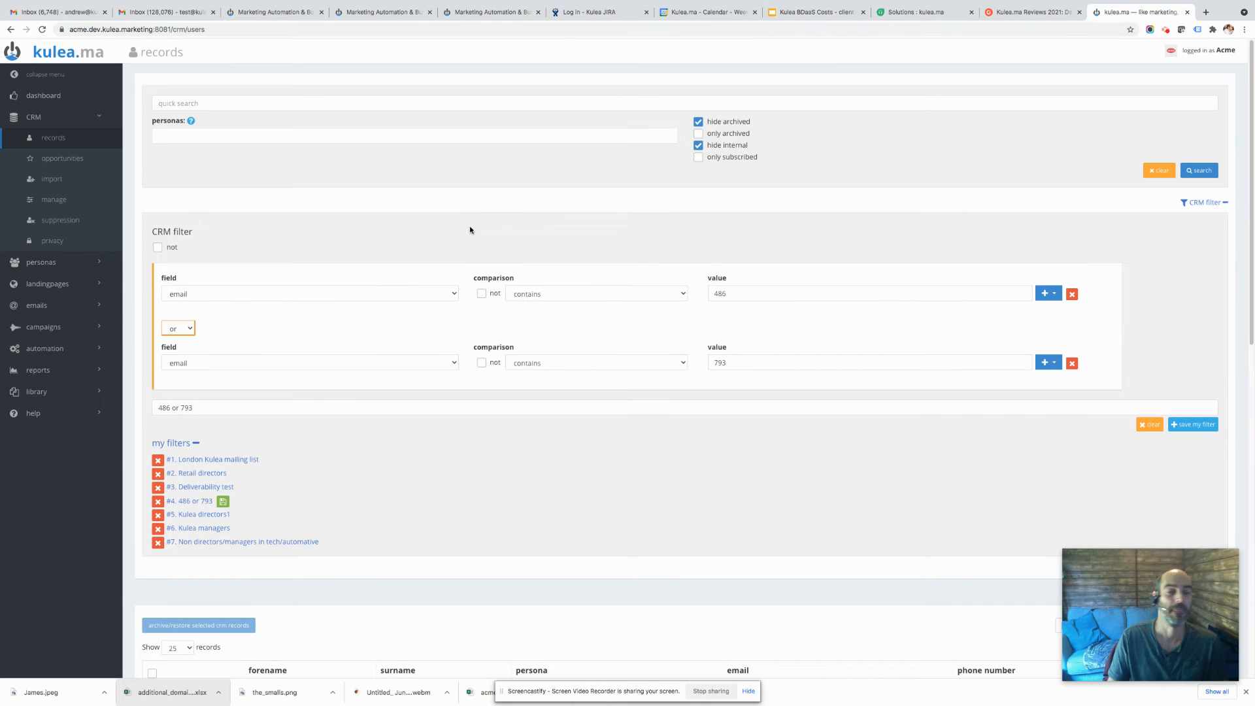
{"action": "left_click", "coordinate": [1159, 170]}
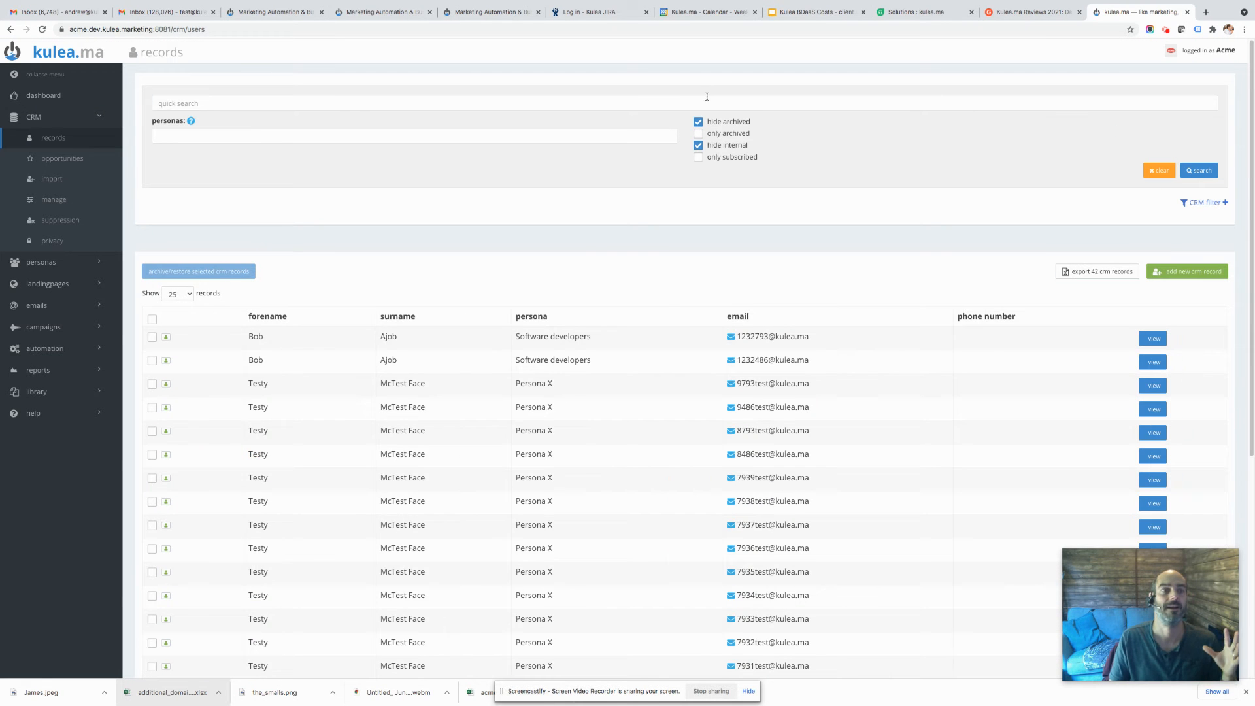
Create a new campaign named "Awesome email 1" that uses the first-listed Kulea branded email.
{"action": "left_click", "coordinate": [49, 328]}
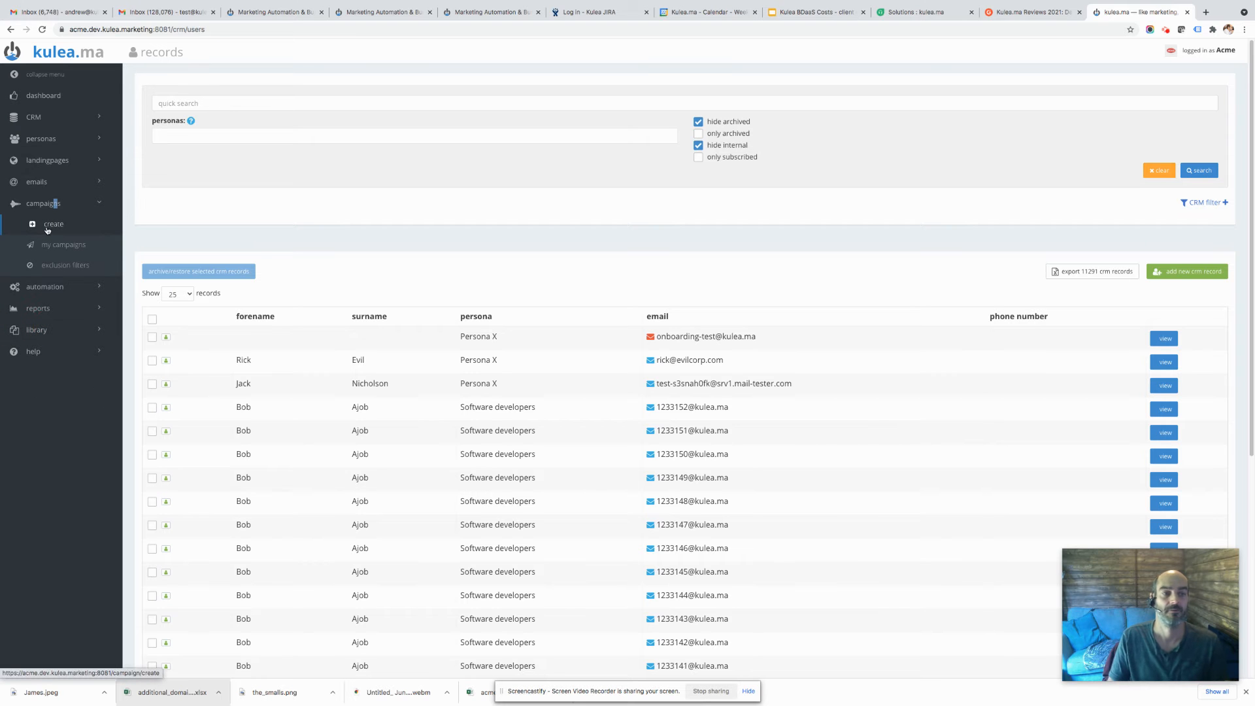
{"action": "left_click", "coordinate": [49, 225]}
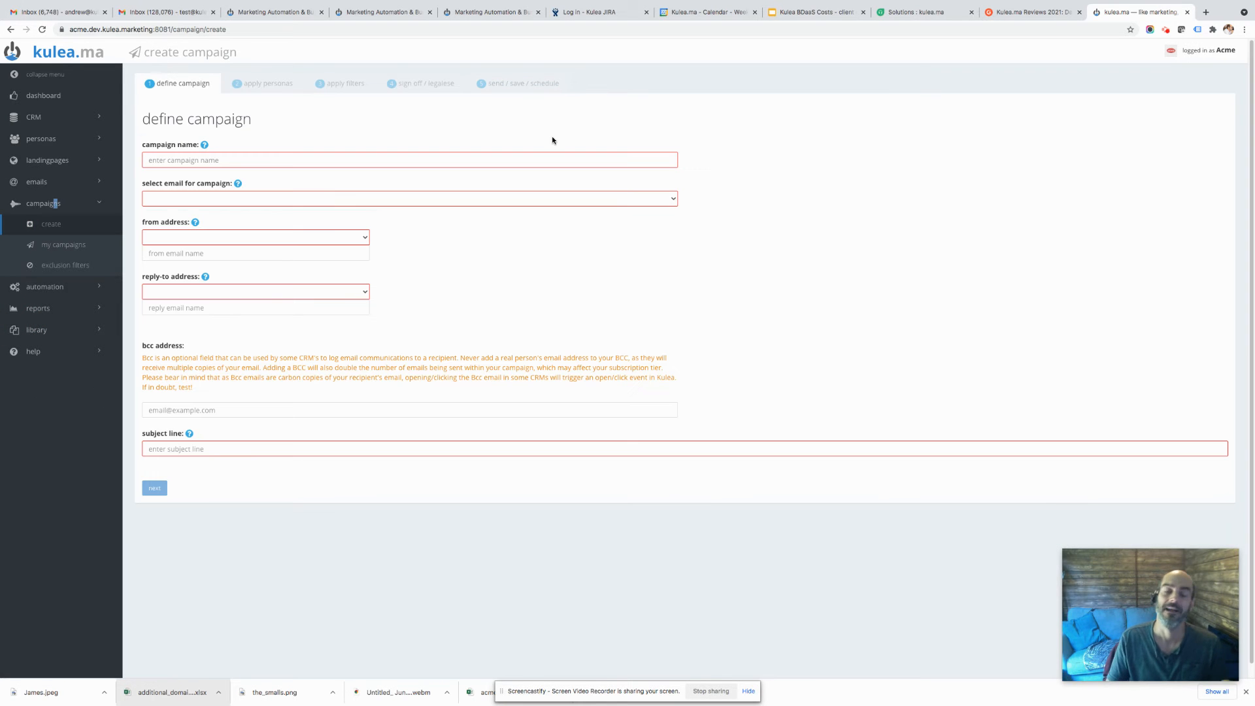
{"action": "left_click", "coordinate": [235, 160]}
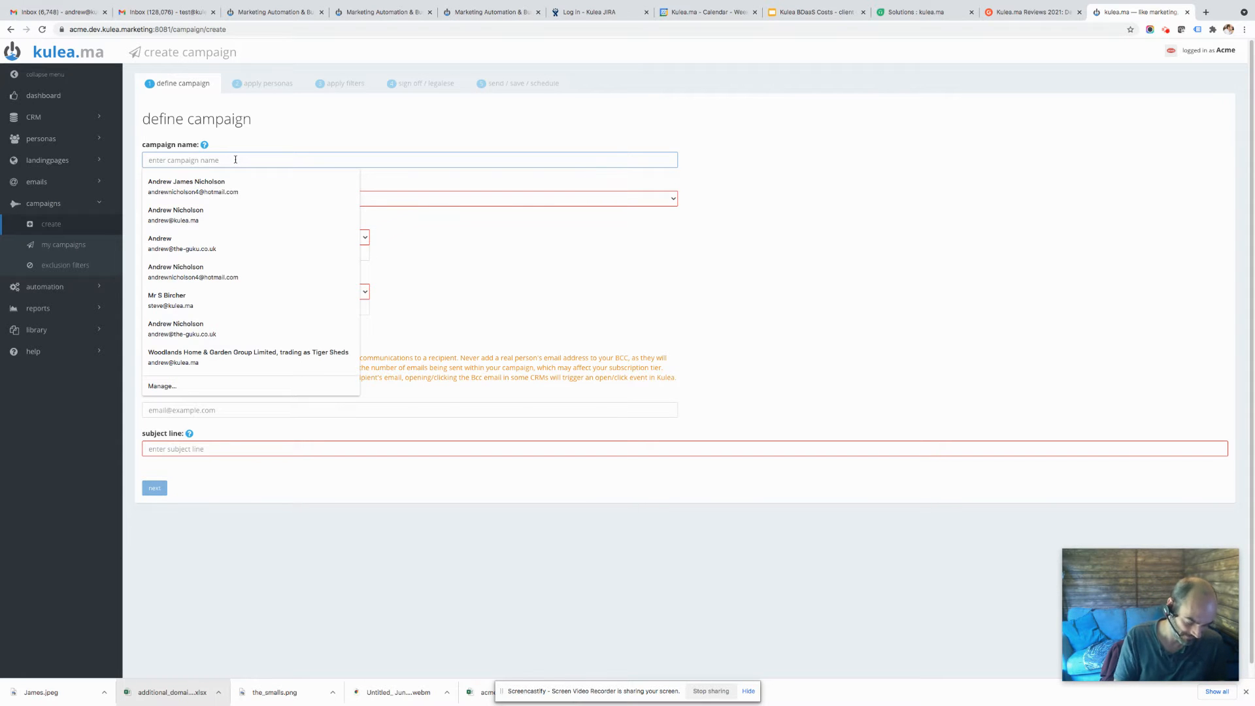
{"action": "type", "text": "Awesome email 1"}
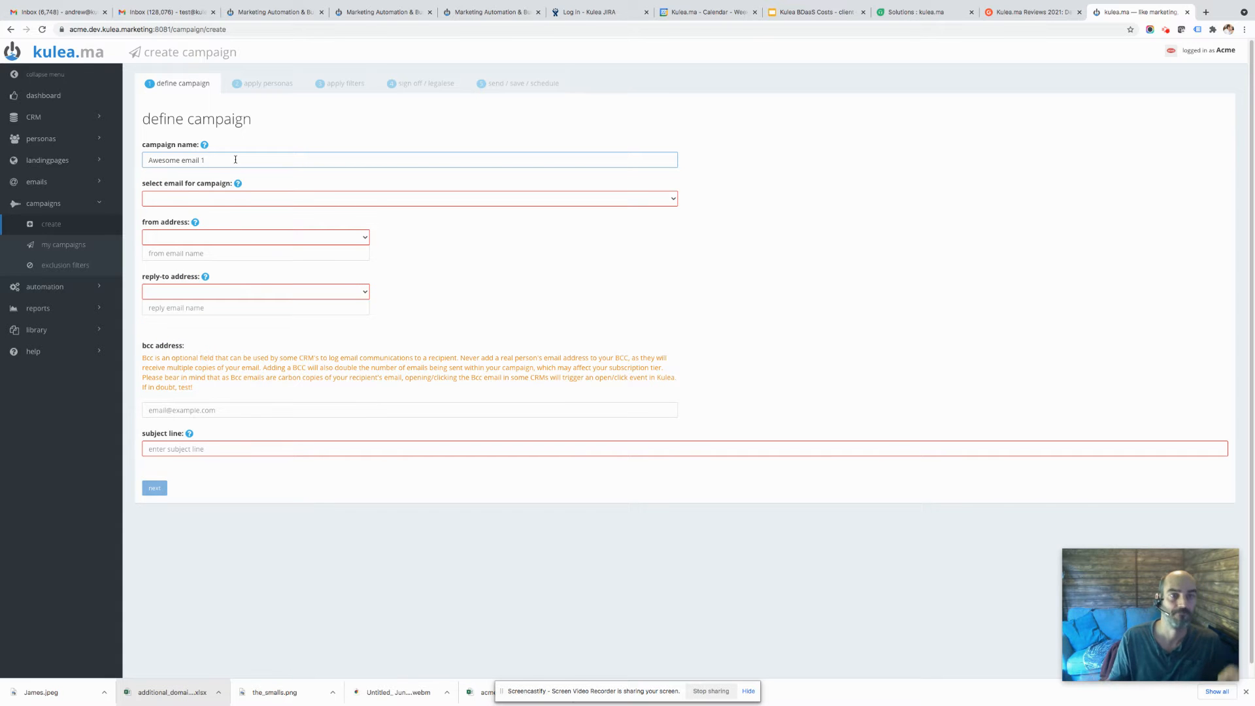
{"action": "left_click", "coordinate": [209, 198]}
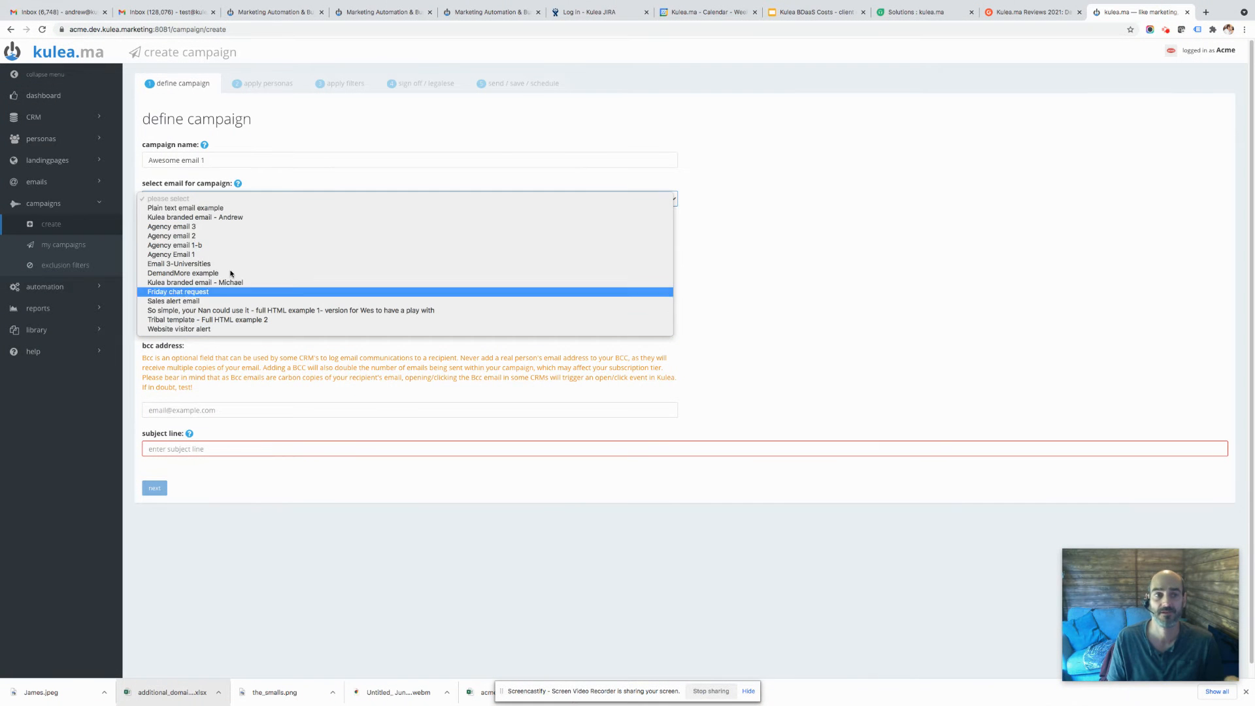
{"action": "left_click", "coordinate": [218, 218]}
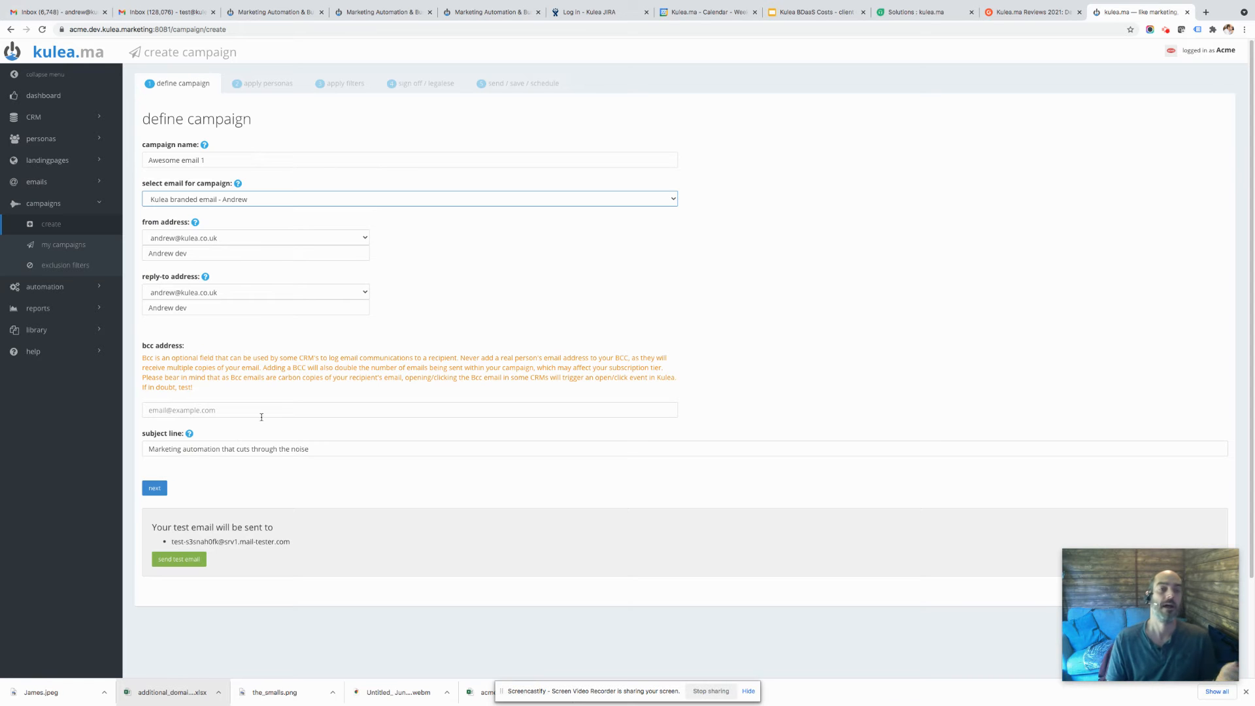
Keep the campaign's prefilled from address and subject line, and continue to the persona selection.
{"action": "left_click", "coordinate": [242, 237]}
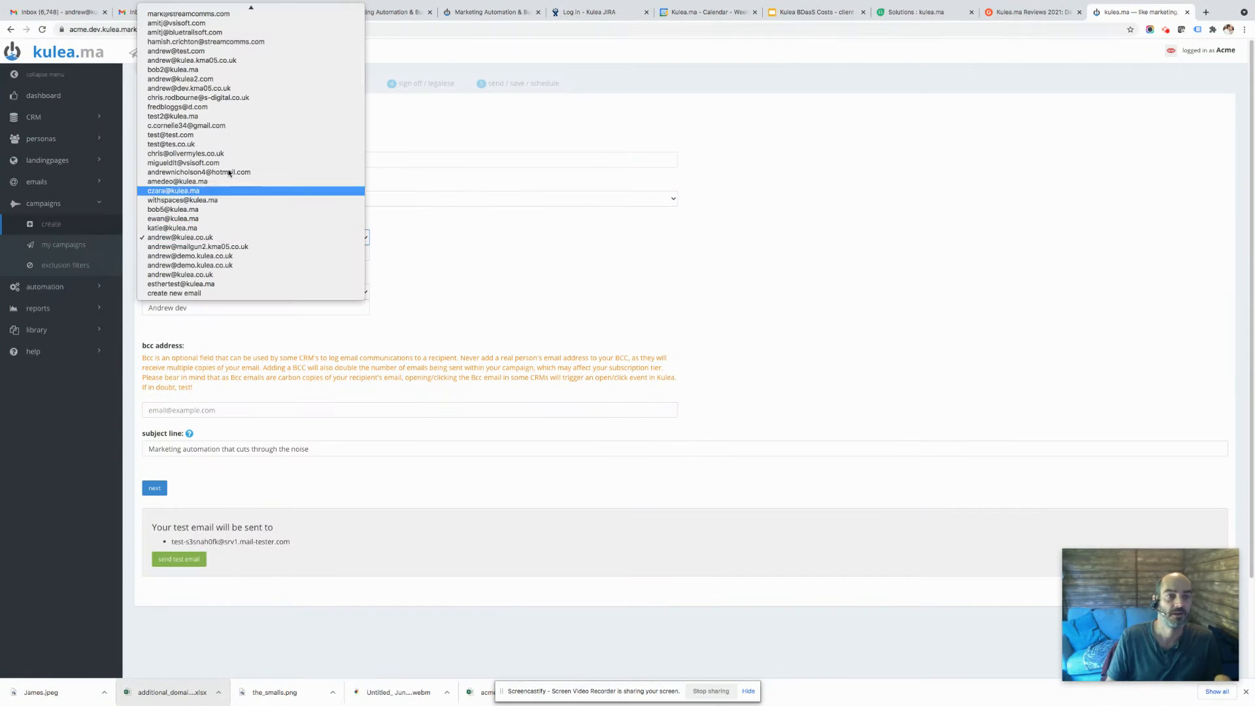
{"action": "left_click", "coordinate": [225, 237]}
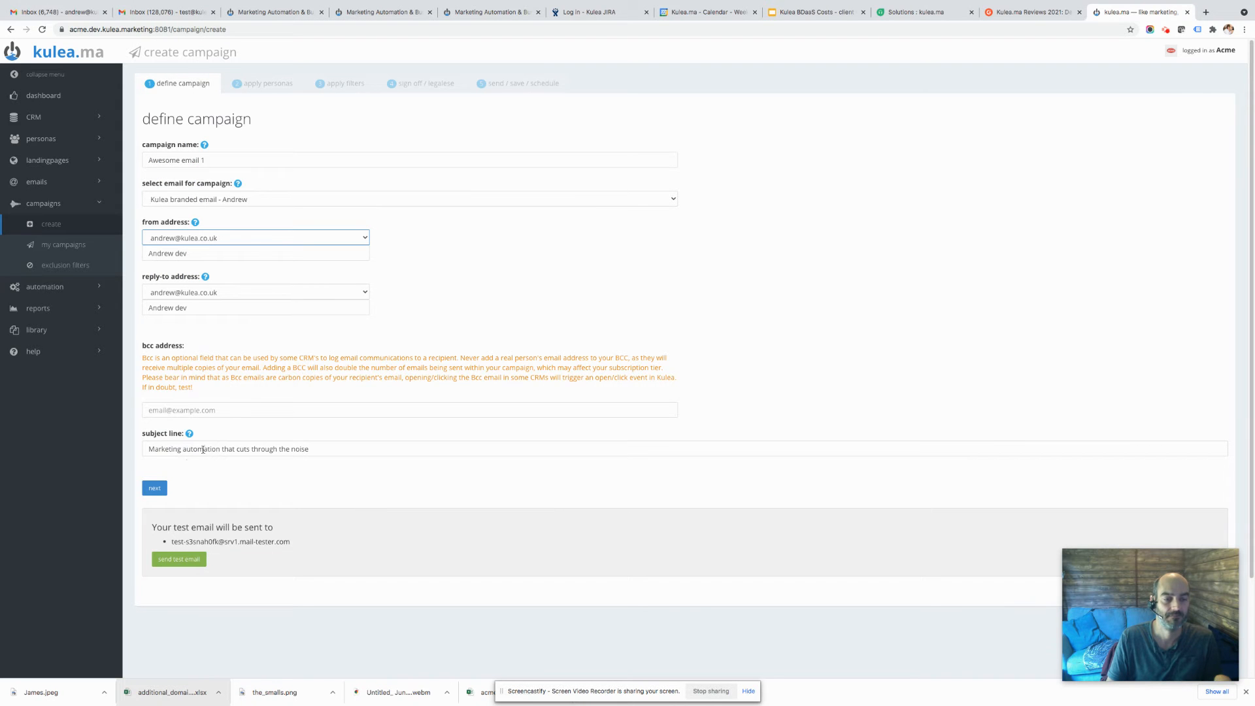
{"action": "left_click", "coordinate": [269, 448]}
{"action": "left_click_drag", "start_coordinate": [228, 449], "coordinate": [269, 450]}
{"action": "left_click", "coordinate": [317, 451]}
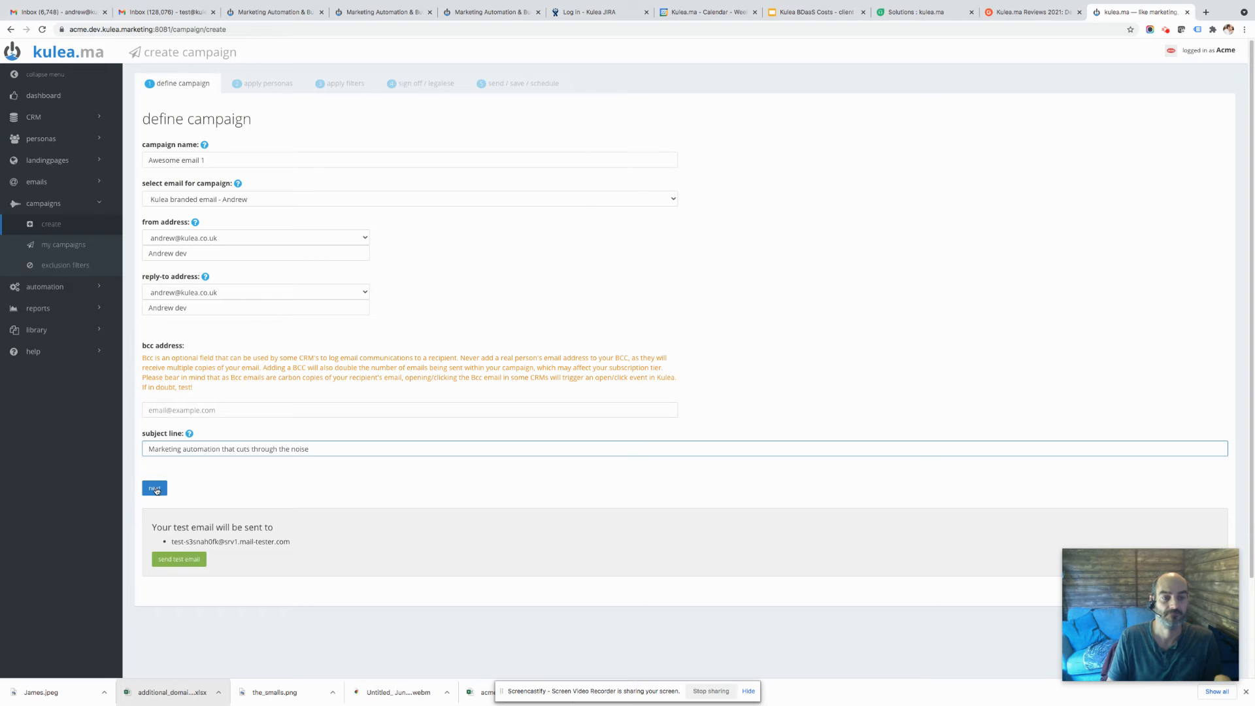
{"action": "left_click", "coordinate": [156, 489]}
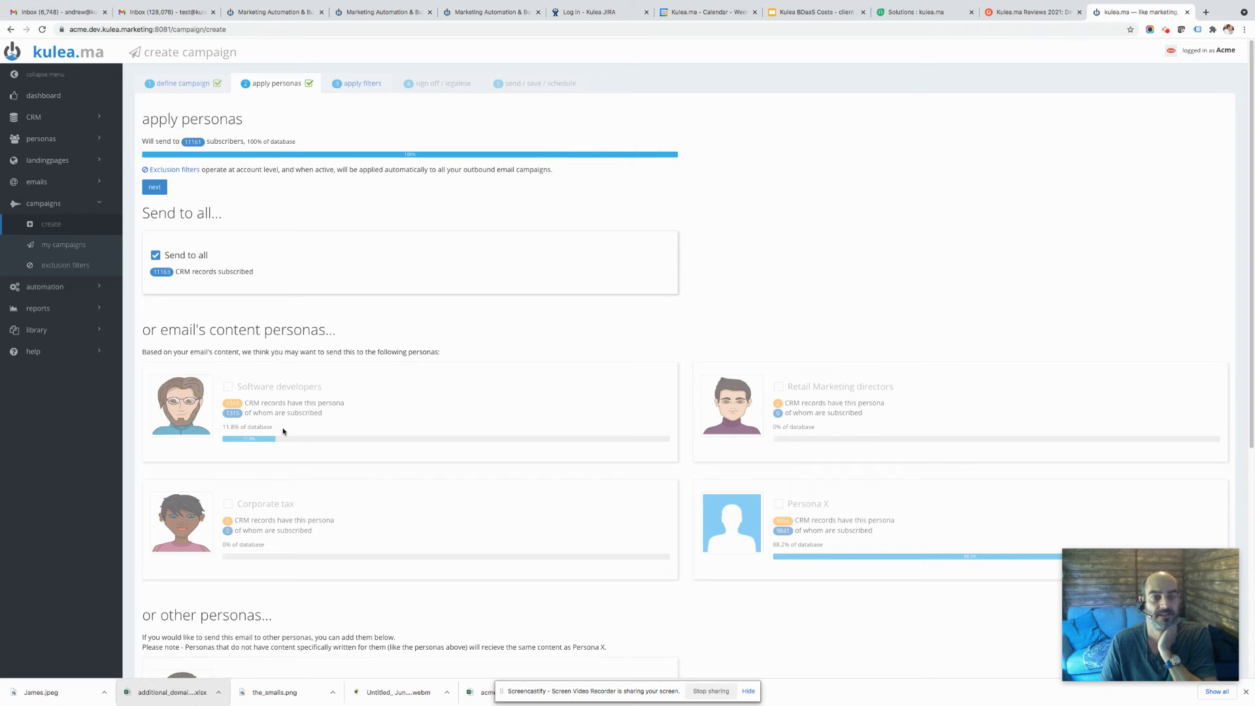
Try limiting the campaign to Software developers and Retail Marketing directors instead of Send to all, testing Corporate tax and Persona X too.
{"action": "left_click", "coordinate": [156, 255]}
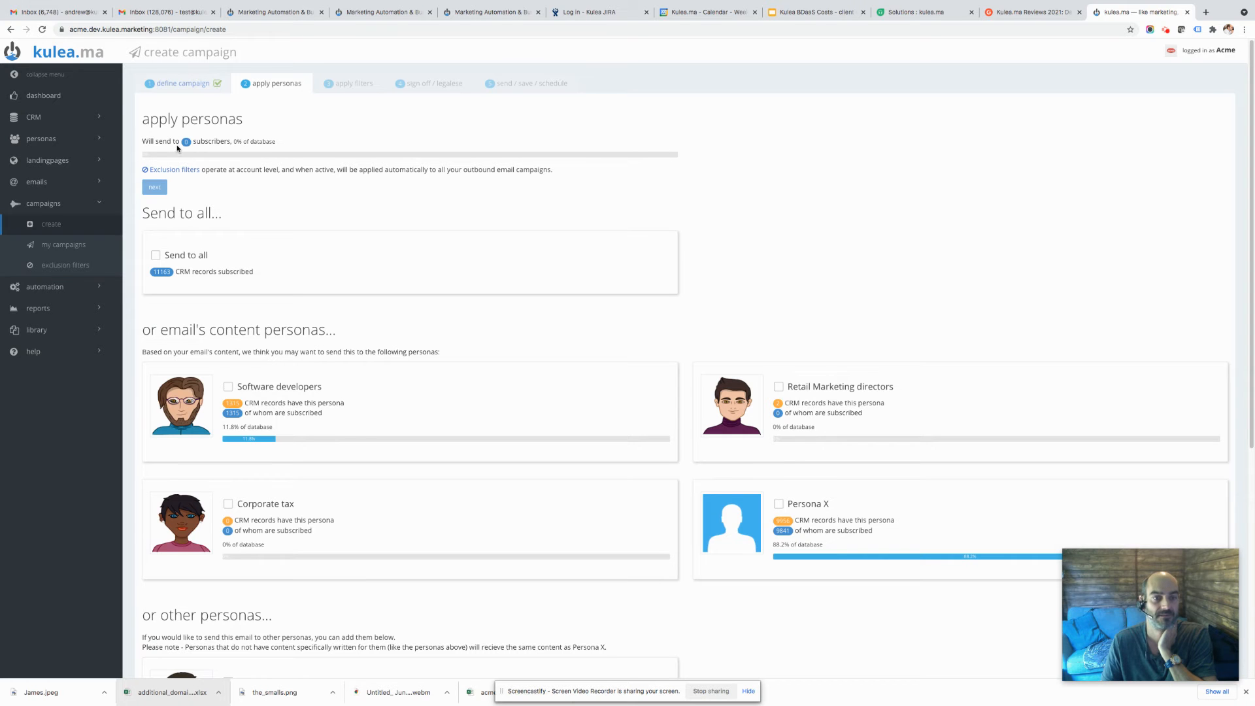
{"action": "left_click", "coordinate": [228, 386]}
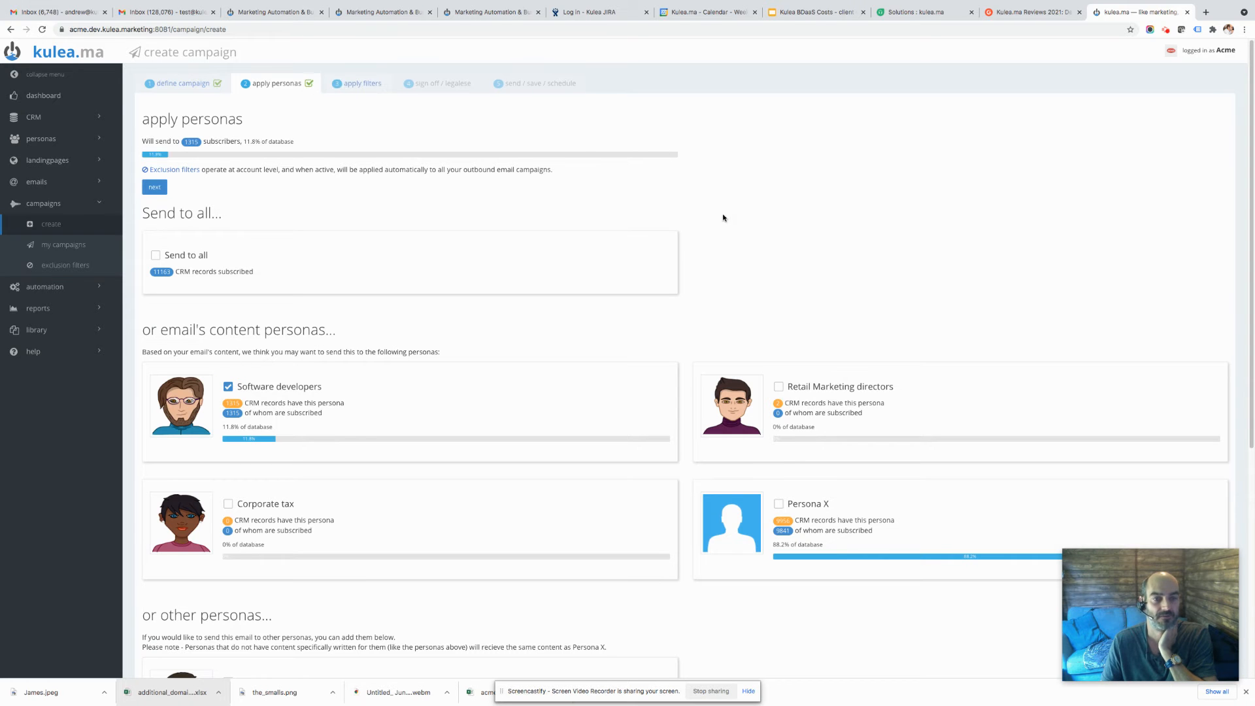
{"action": "left_click", "coordinate": [778, 386]}
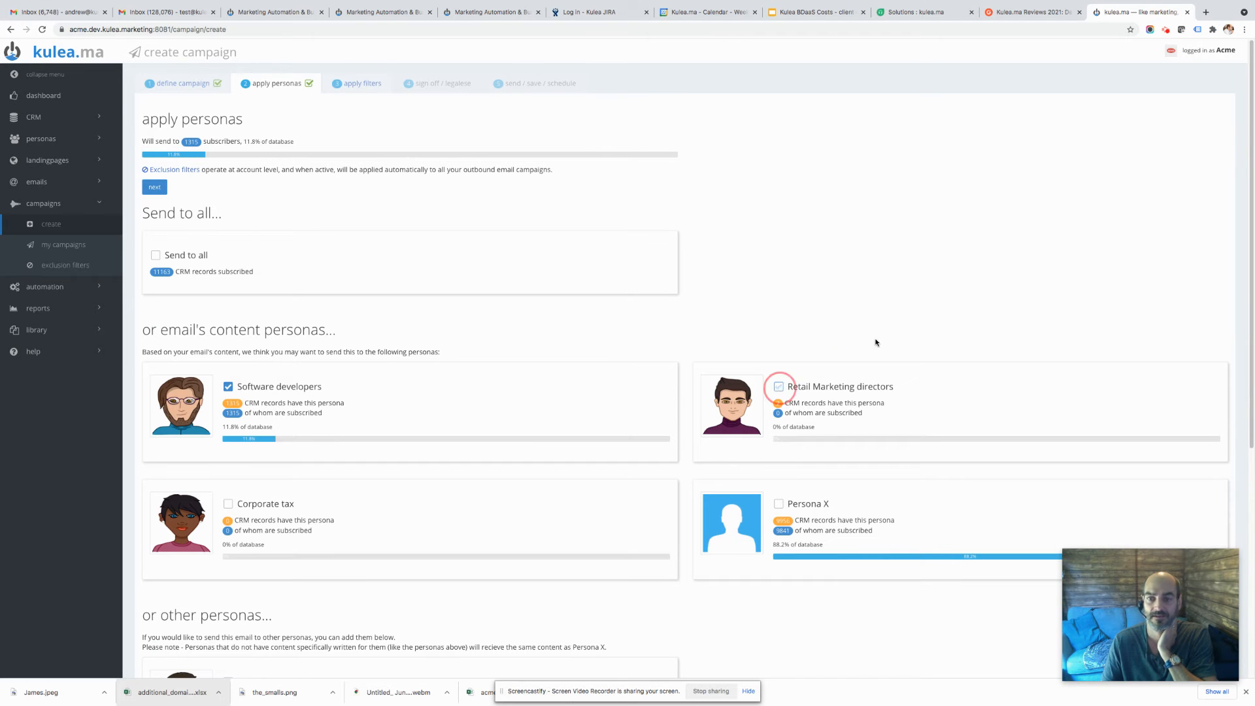
{"action": "left_click", "coordinate": [228, 504]}
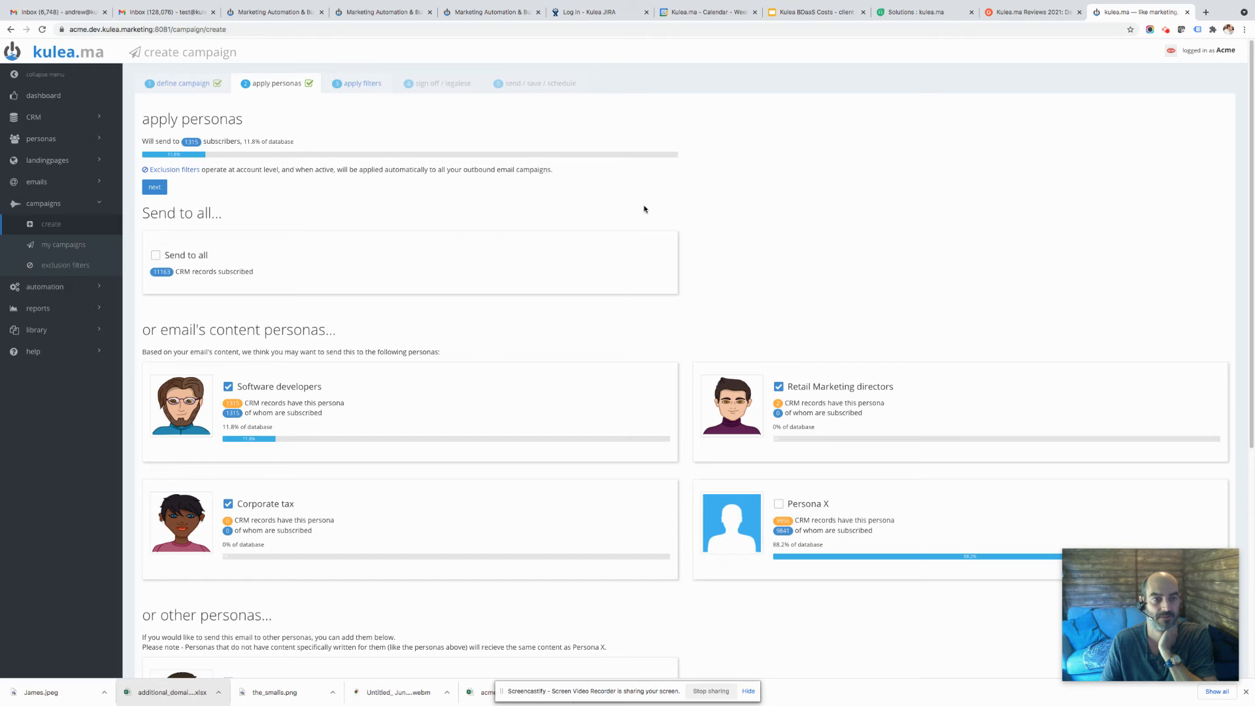
{"action": "left_click", "coordinate": [228, 503]}
{"action": "left_click", "coordinate": [785, 503]}
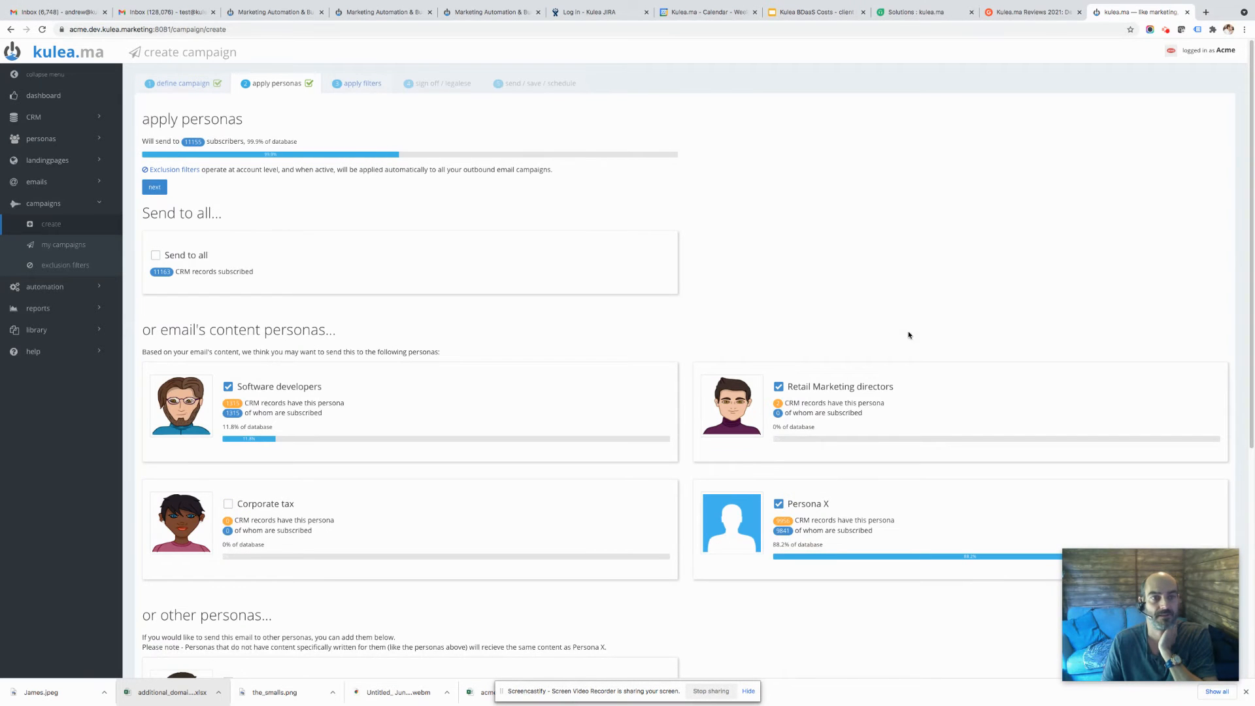
{"action": "left_click", "coordinate": [778, 504]}
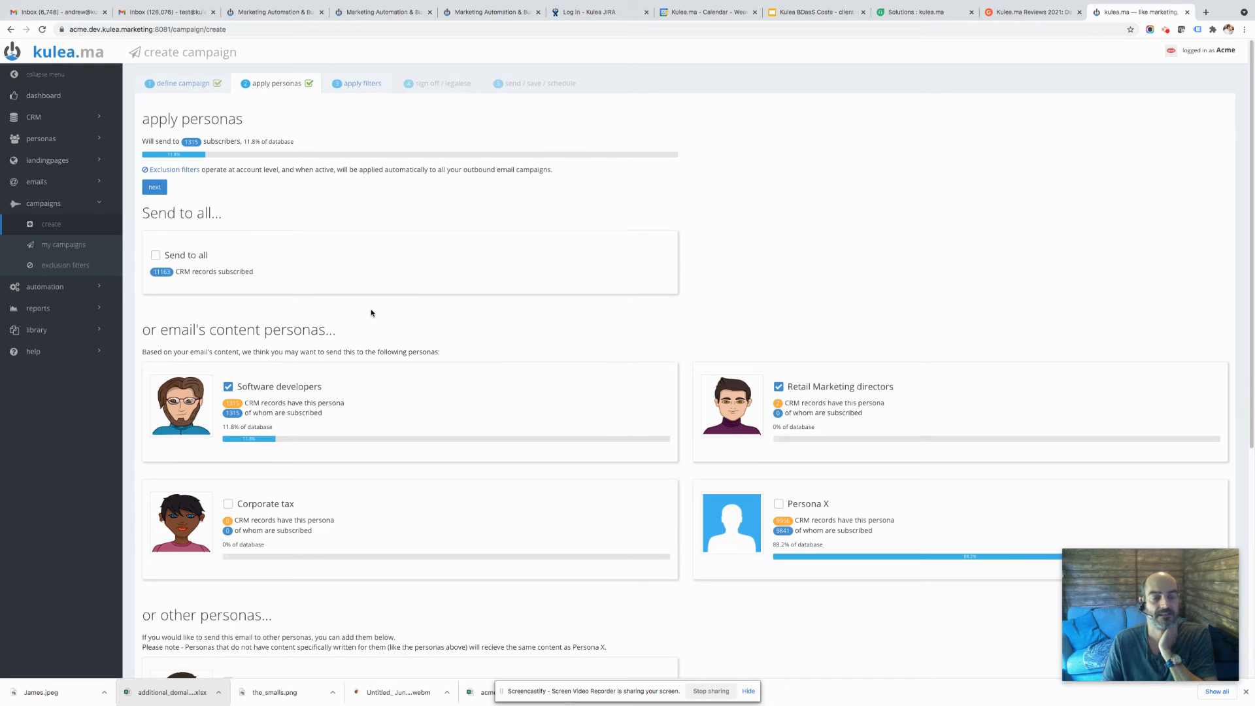
Try adding the Uk contacts persona from the other personas and remove it again.
{"action": "scroll", "coordinate": [464, 344], "scroll_direction": "down", "scroll_amount": 5}
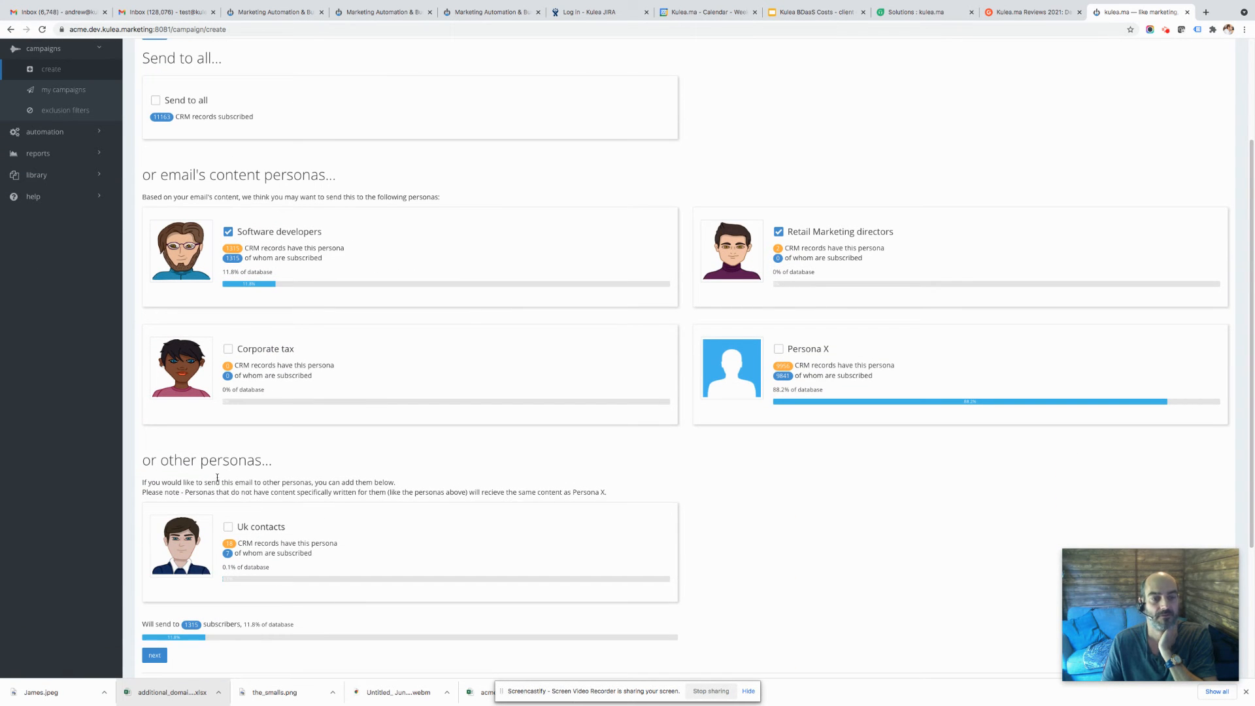
{"action": "left_click_drag", "start_coordinate": [160, 462], "coordinate": [247, 461]}
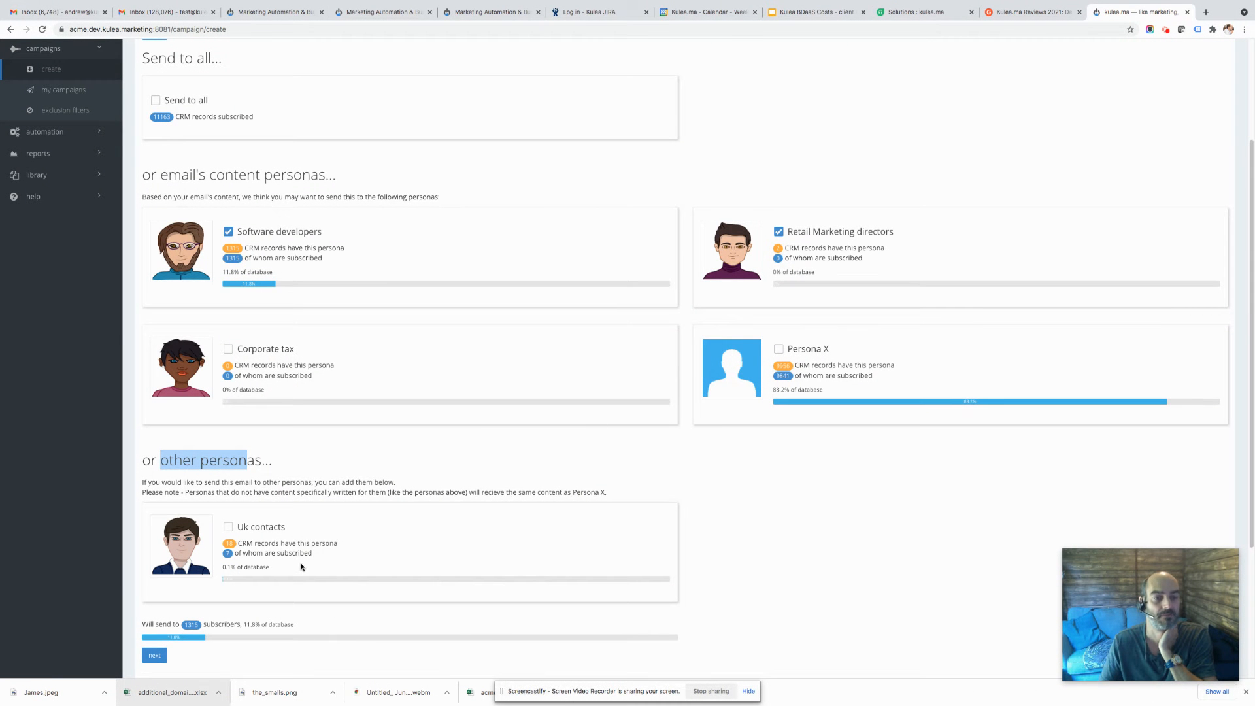
{"action": "left_click", "coordinate": [227, 527]}
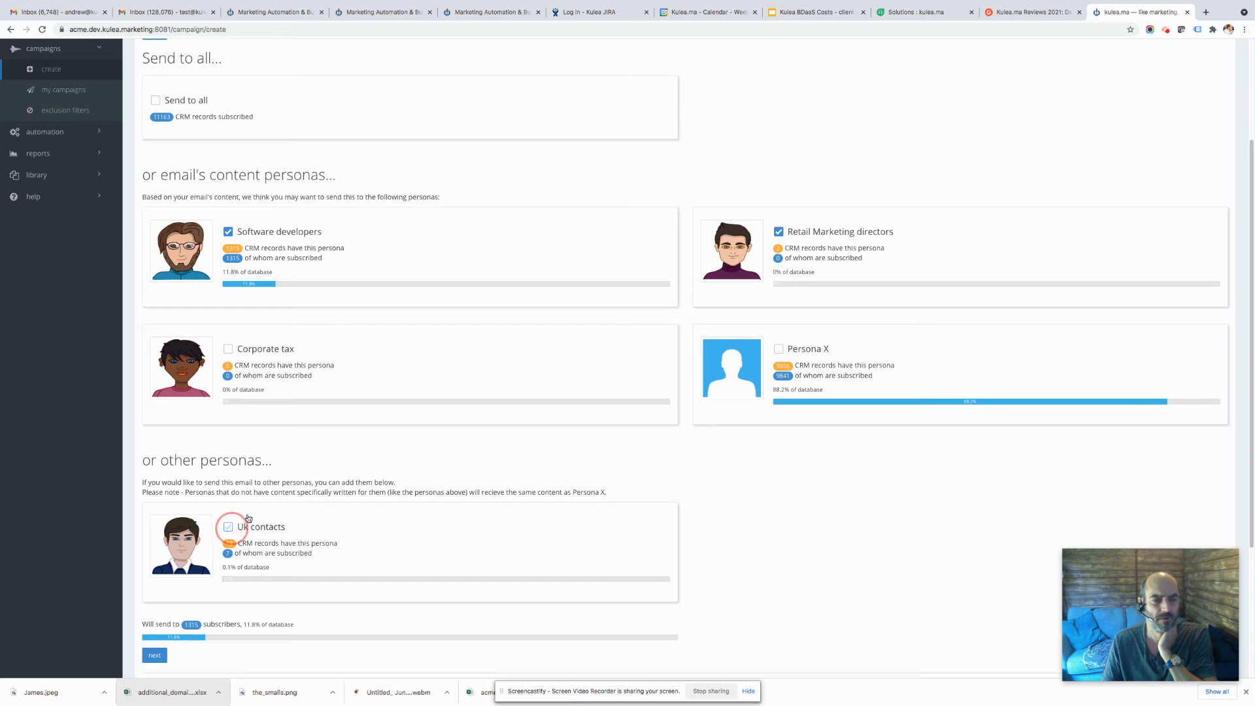
{"action": "left_click", "coordinate": [228, 528]}
Set the campaign to Send to all and continue to the filters.
{"action": "scroll", "coordinate": [123, 263], "scroll_direction": "up", "scroll_amount": 3}
{"action": "left_click", "coordinate": [156, 255]}
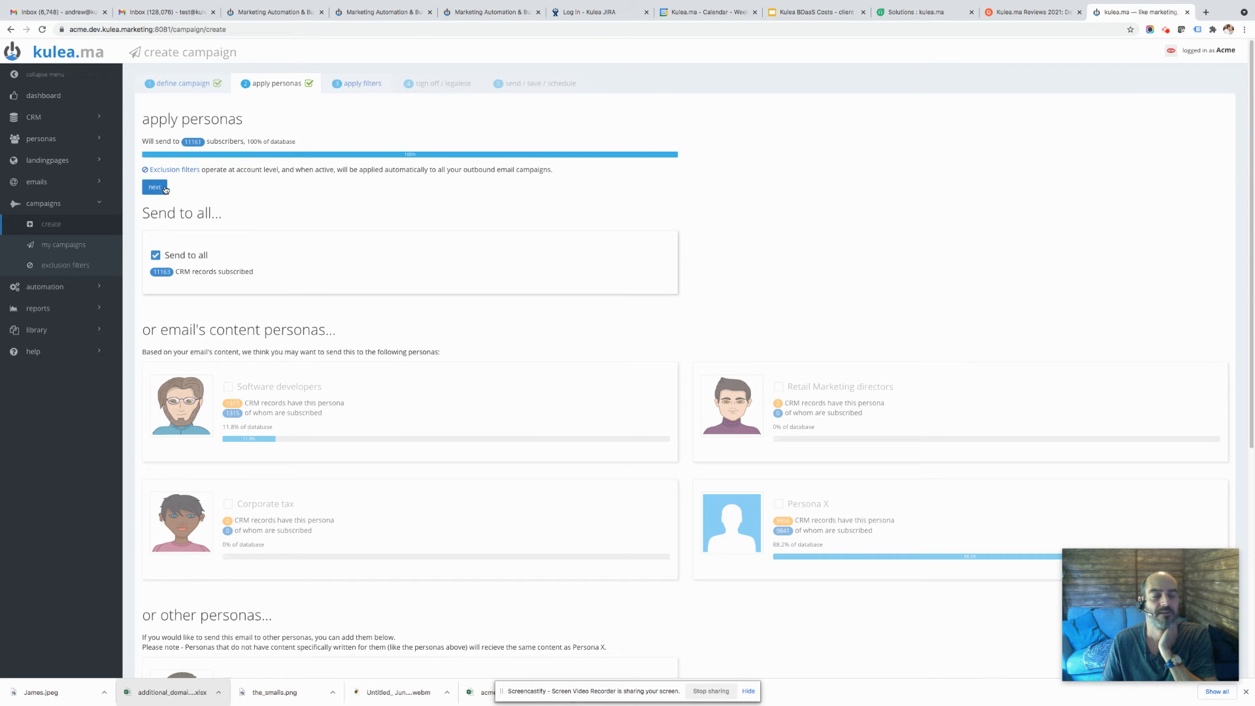
{"action": "left_click", "coordinate": [161, 189]}
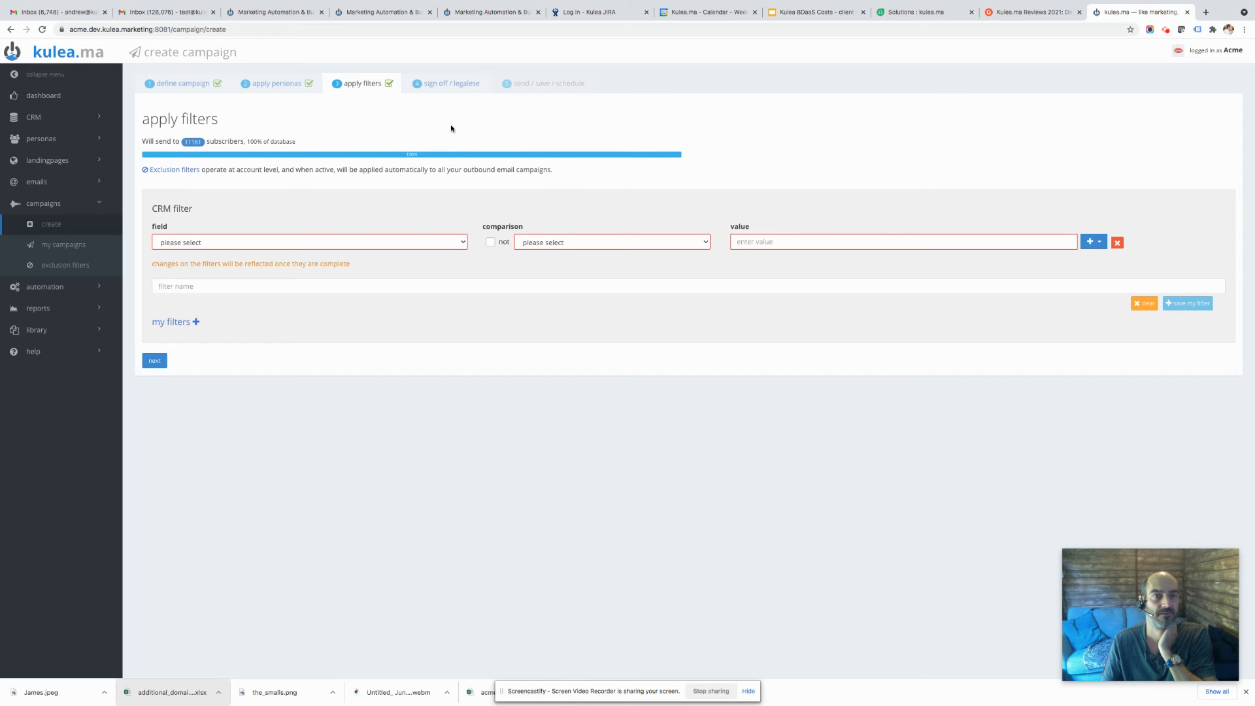
Try the saved filters "London Kulea mailing list" and "Retail directors", and apply "486 or 793" to the campaign.
{"action": "left_click", "coordinate": [176, 322]}
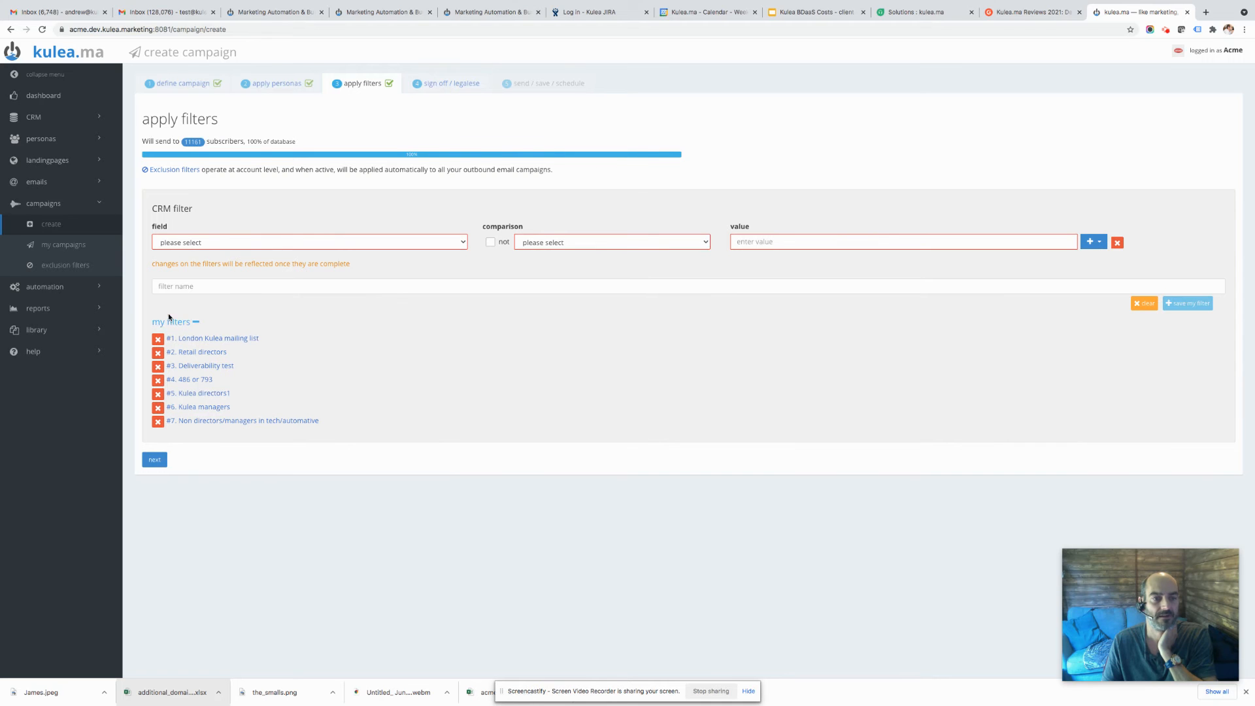
{"action": "left_click", "coordinate": [187, 381]}
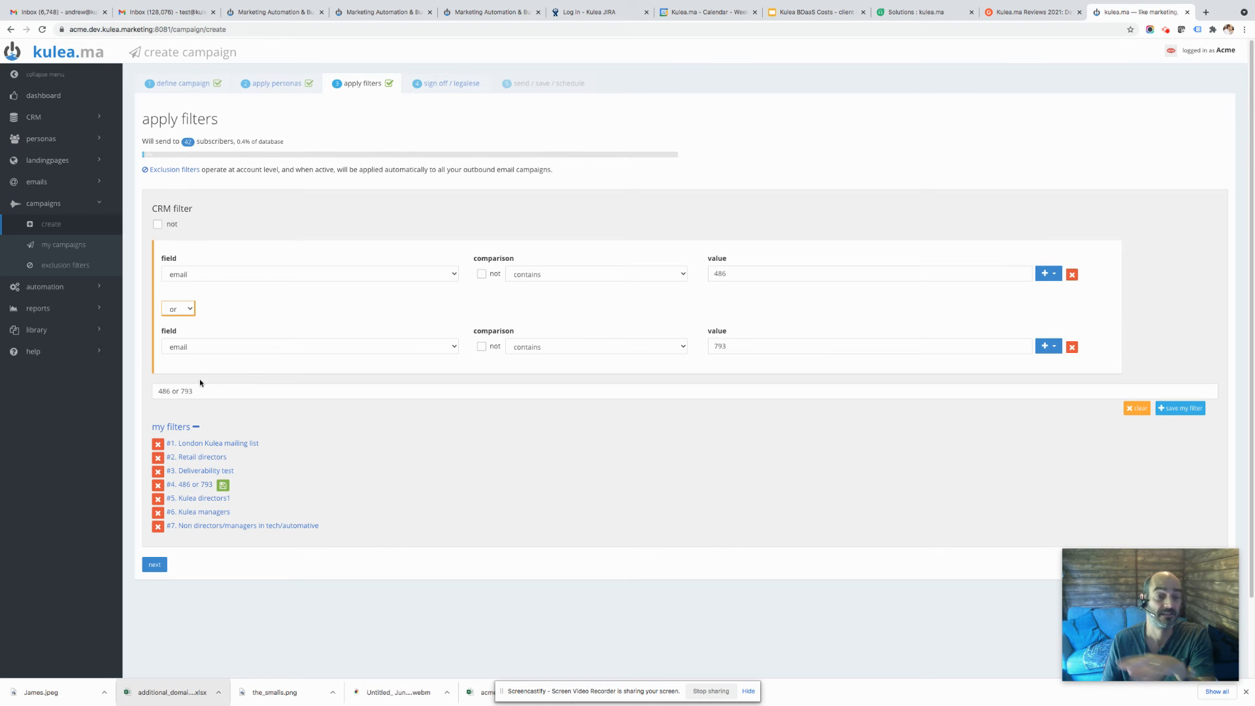
{"action": "left_click", "coordinate": [187, 443]}
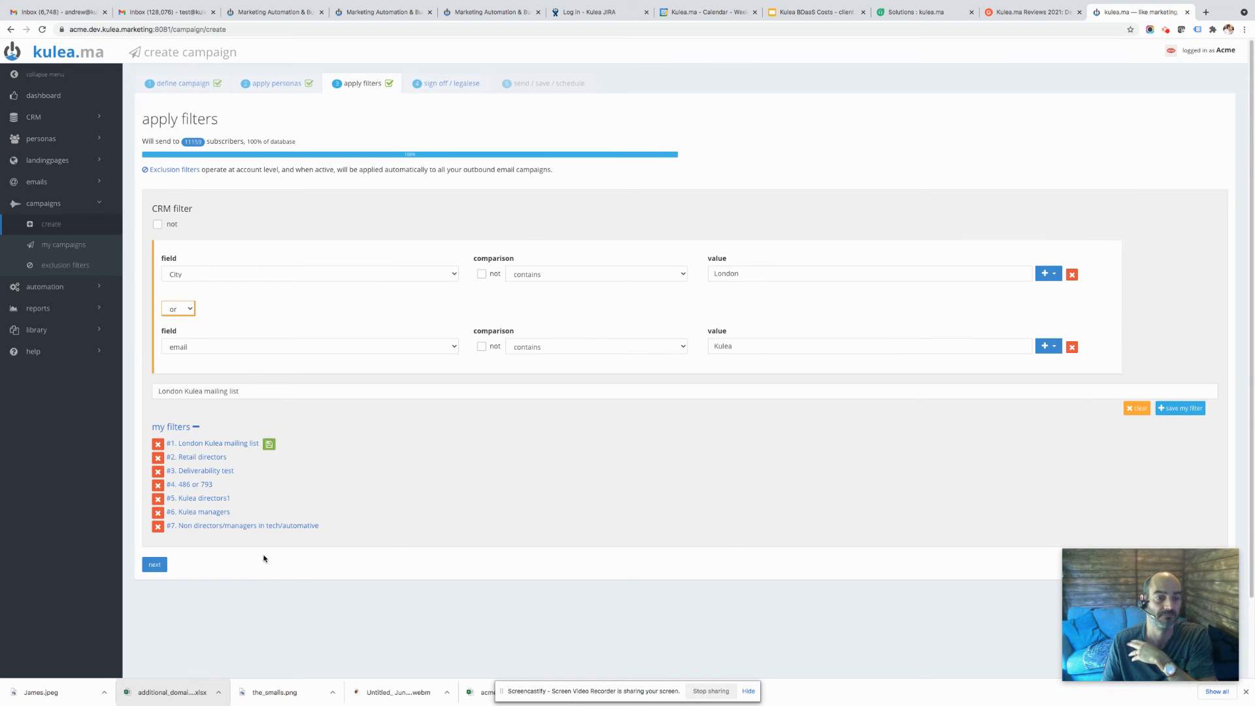
{"action": "left_click", "coordinate": [200, 457]}
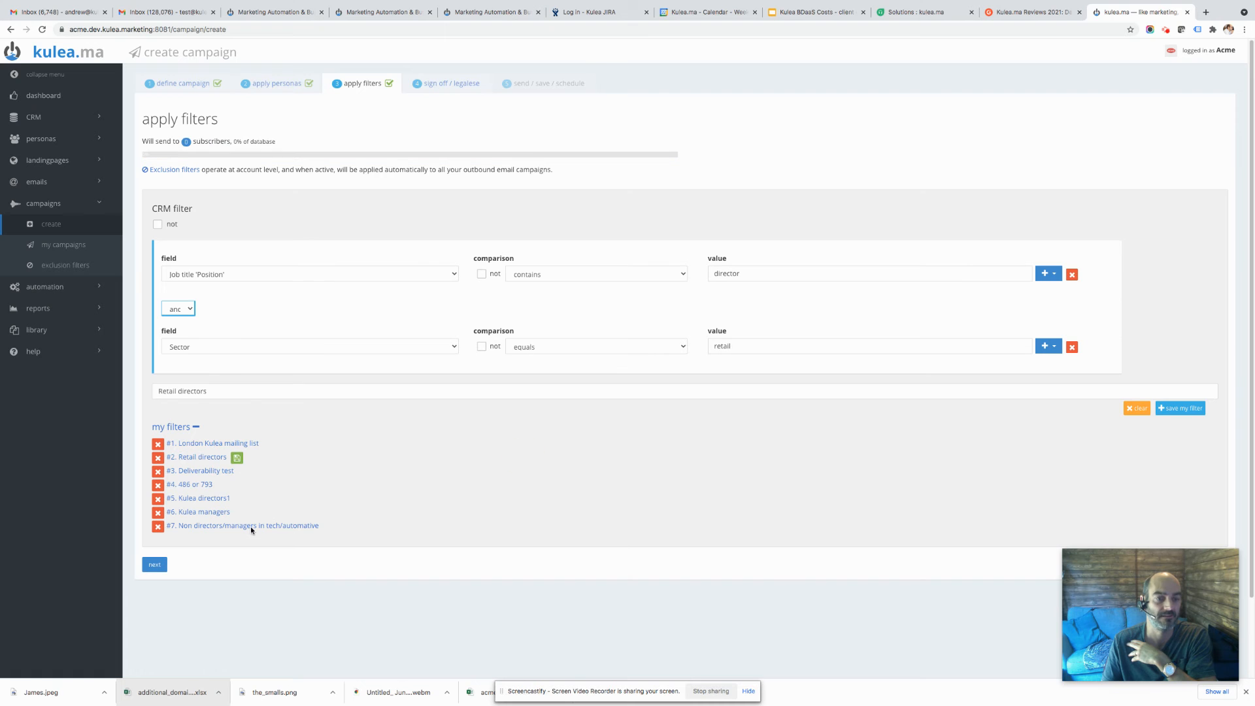
{"action": "left_click", "coordinate": [189, 484]}
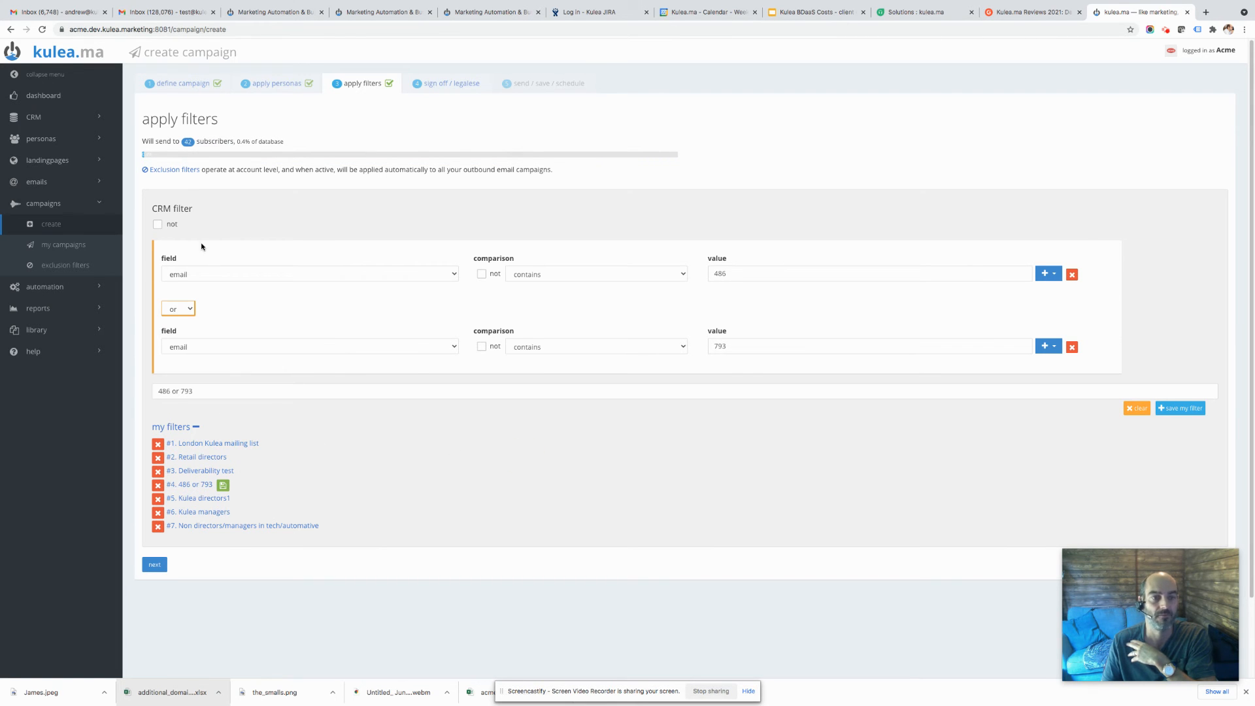
Try the saved filters "London Kulea mailing list", "Retail directors" and "Deliverability test", and reapply "486 or 793" to the campaign.
{"action": "left_click", "coordinate": [216, 443]}
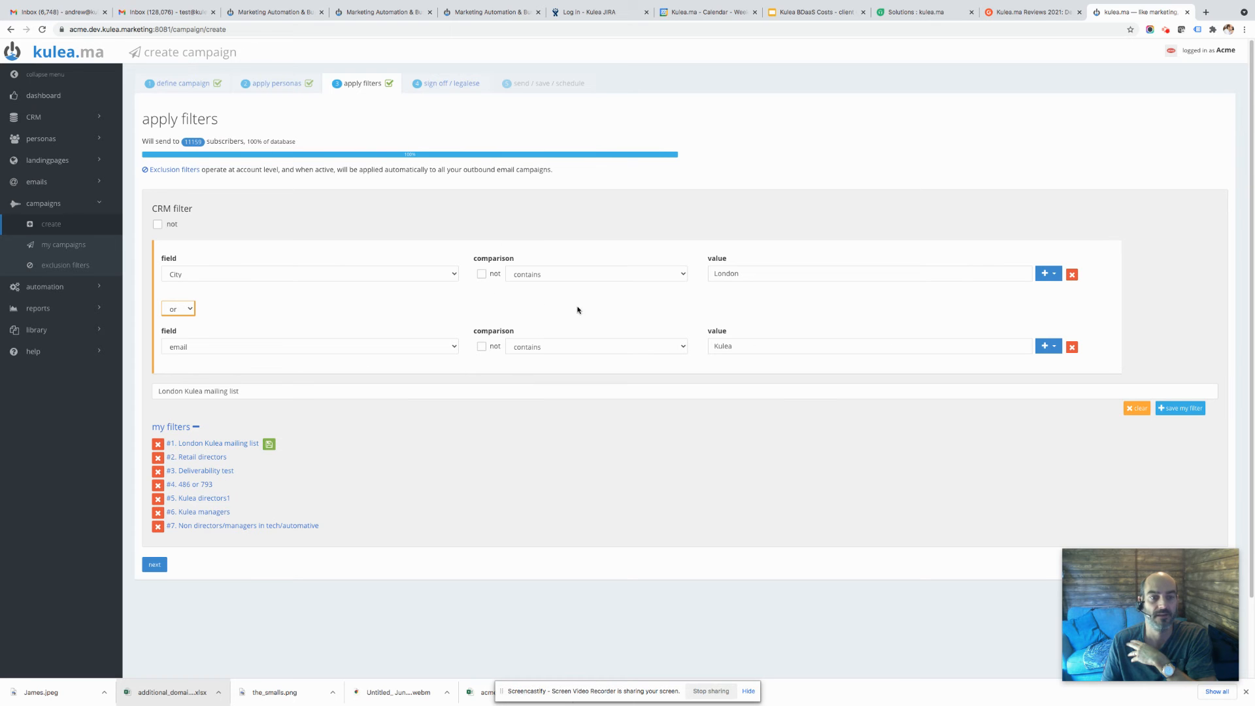
{"action": "left_click", "coordinate": [199, 457]}
{"action": "left_click", "coordinate": [199, 477]}
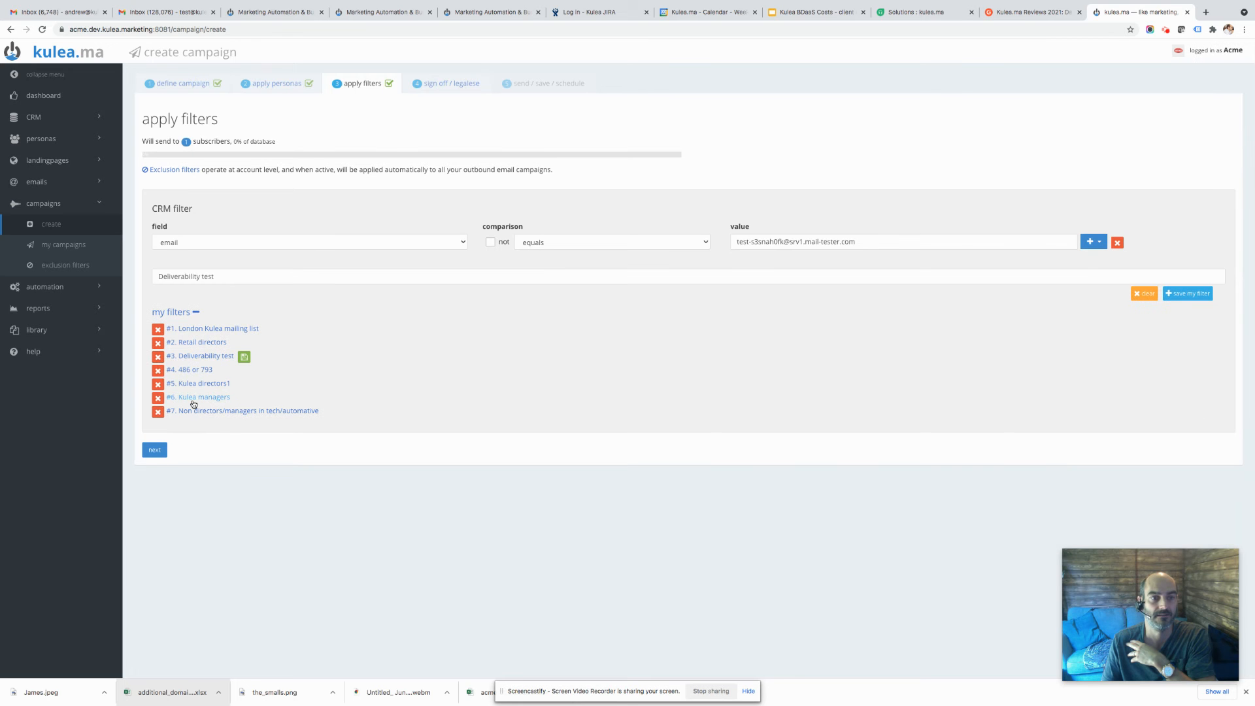
{"action": "left_click", "coordinate": [191, 370]}
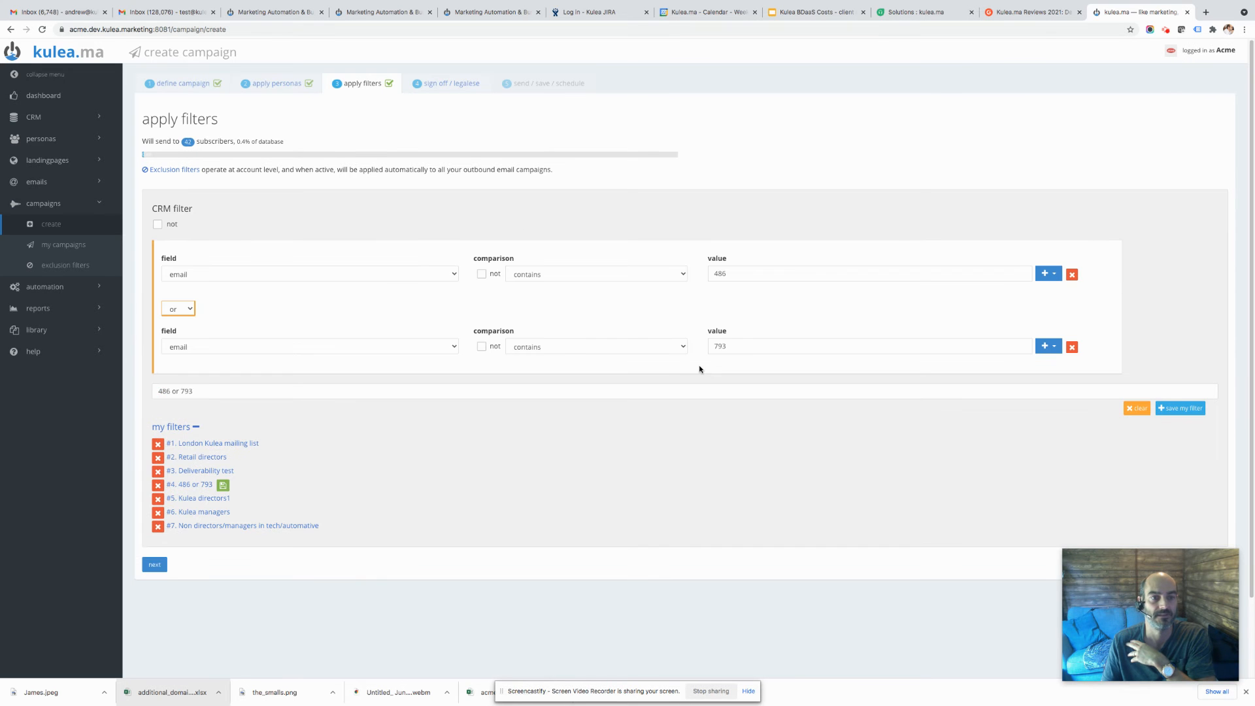
{"action": "left_click_drag", "start_coordinate": [552, 169], "coordinate": [134, 172]}
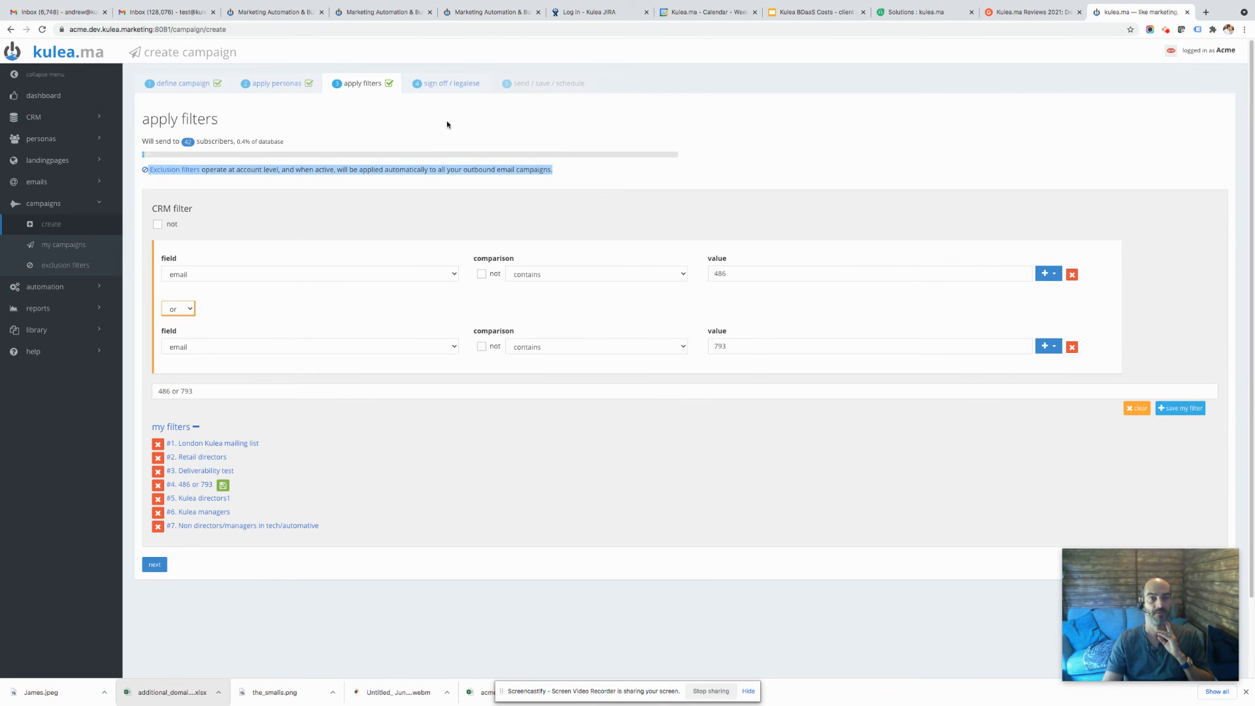
{"action": "left_click", "coordinate": [189, 141]}
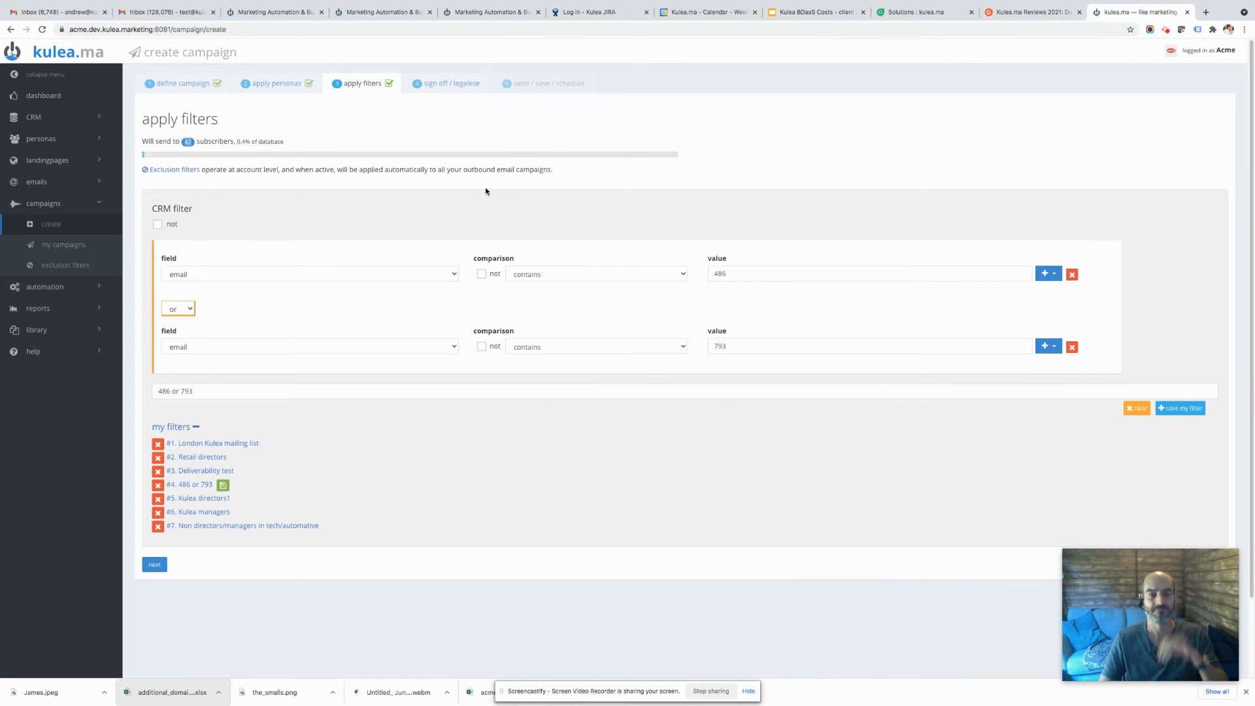
Continue to the sign-off, accept the Kulea MA rules and proceed to the sending options.
{"action": "left_click", "coordinate": [152, 566]}
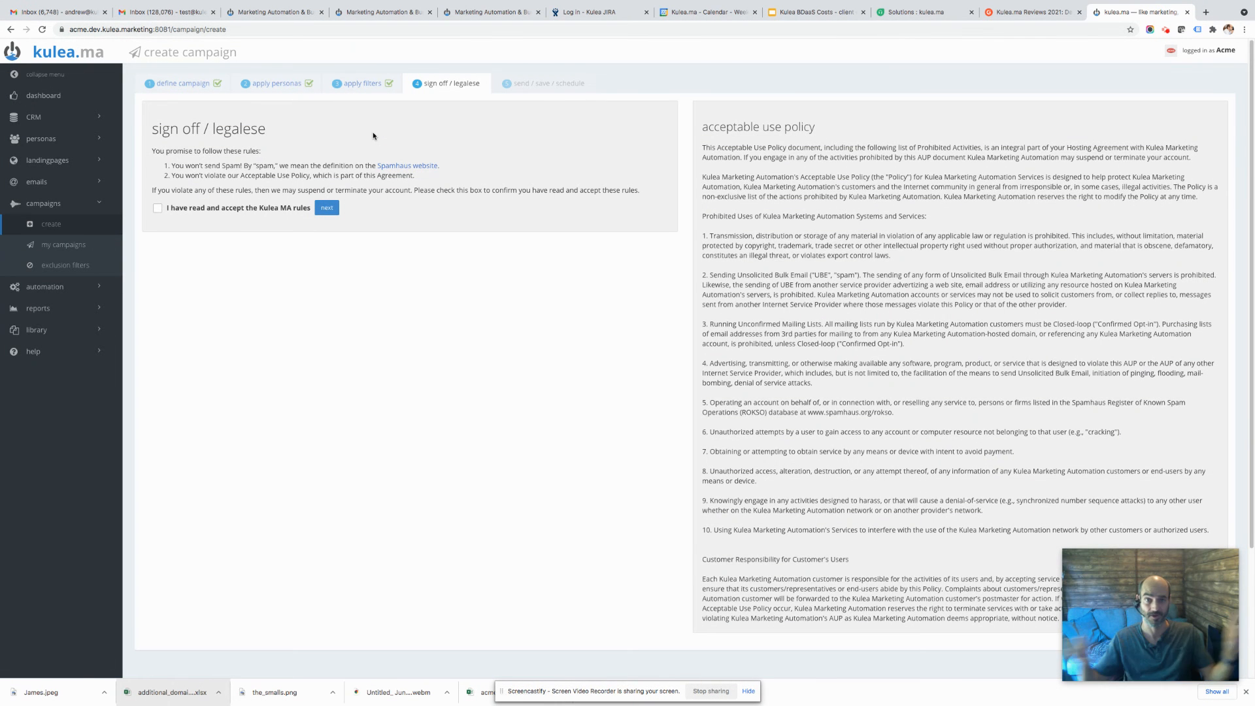
{"action": "left_click", "coordinate": [167, 212]}
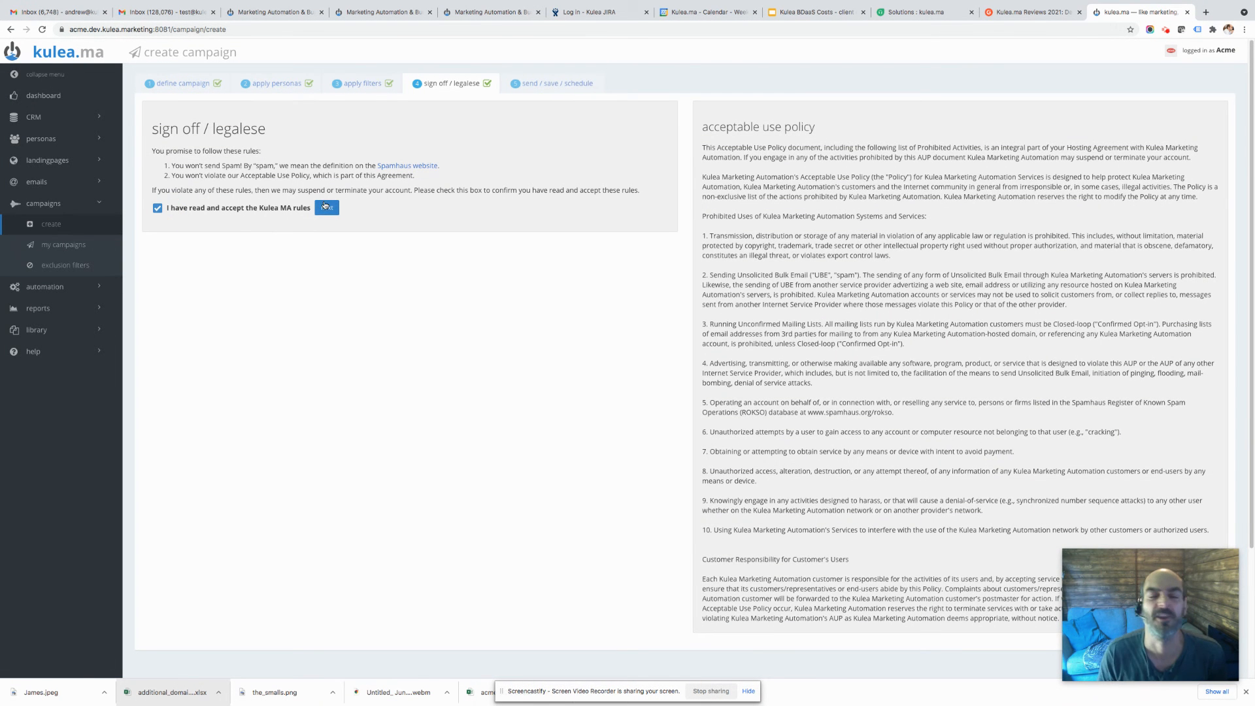
{"action": "left_click", "coordinate": [326, 208]}
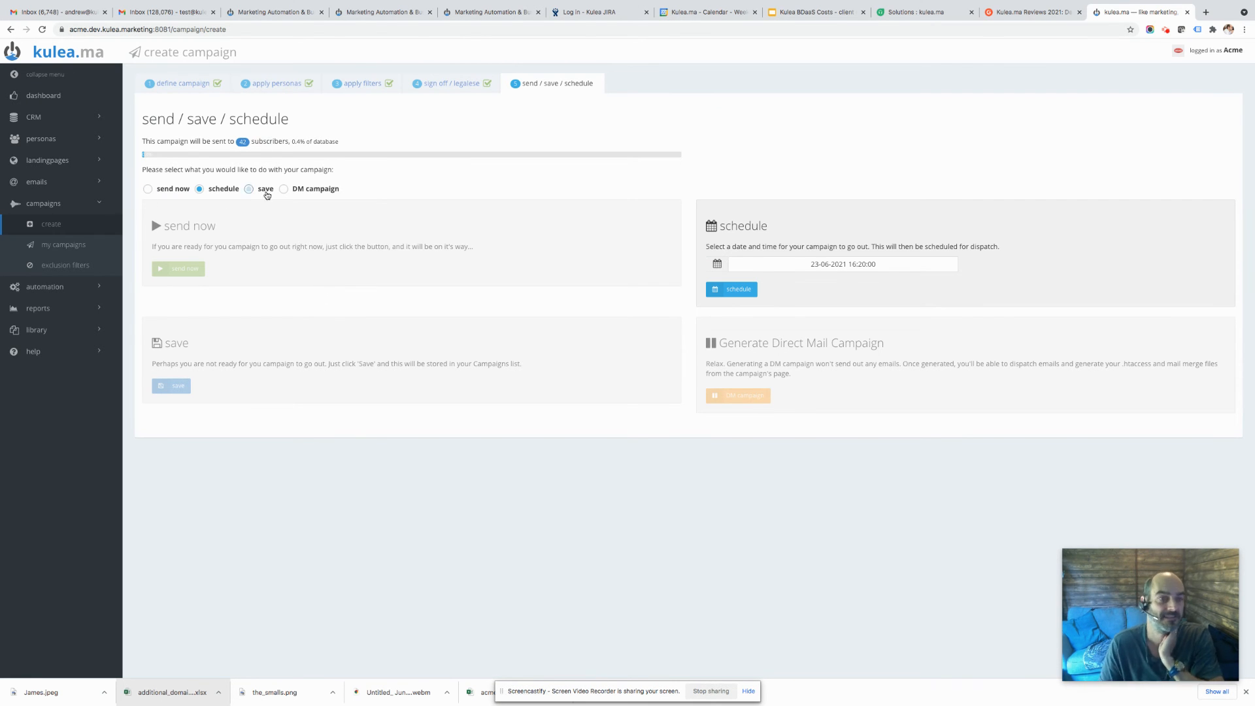
Try scheduling the campaign for 29-06-2021 at 09:00, and try the save option instead.
{"action": "left_click", "coordinate": [147, 188]}
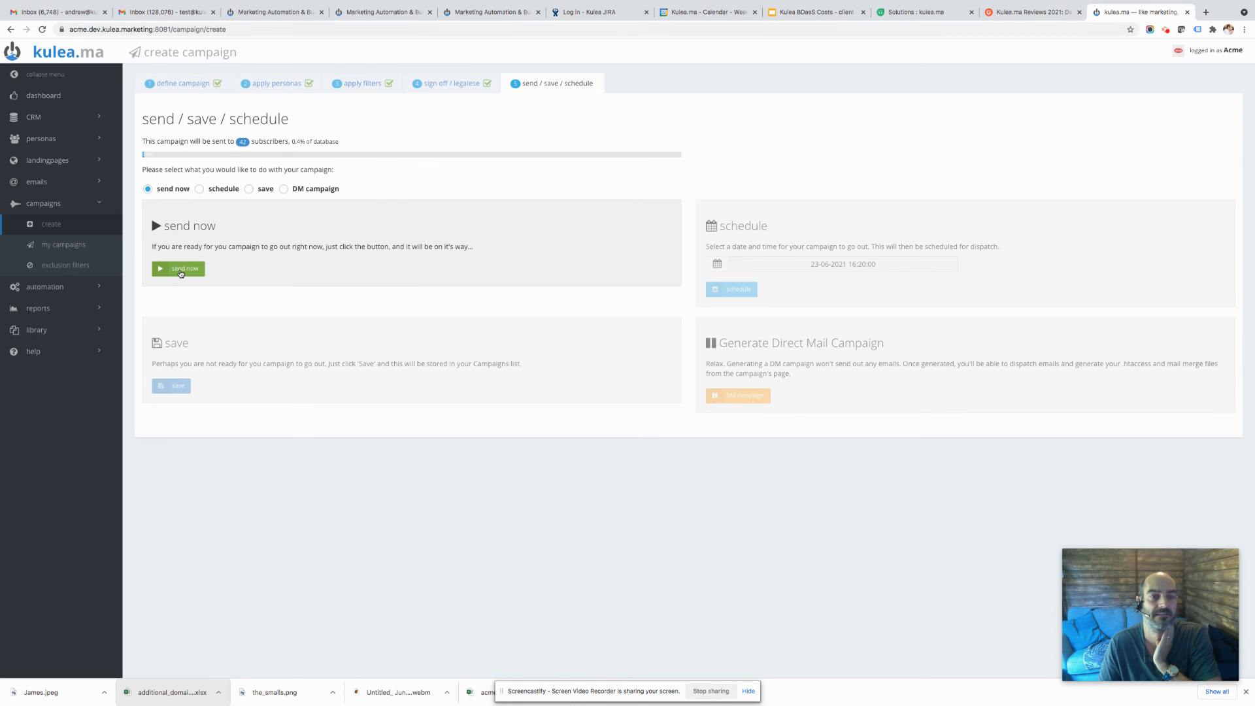
{"action": "left_click", "coordinate": [200, 189]}
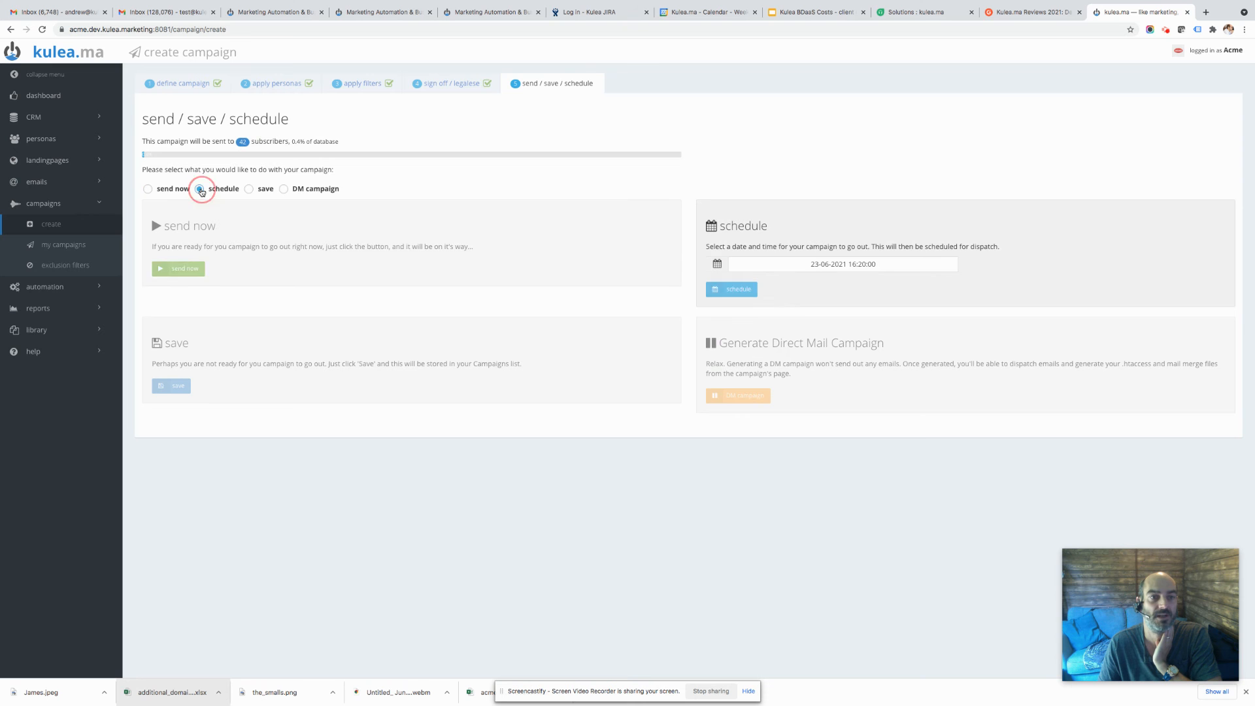
{"action": "left_click", "coordinate": [812, 264]}
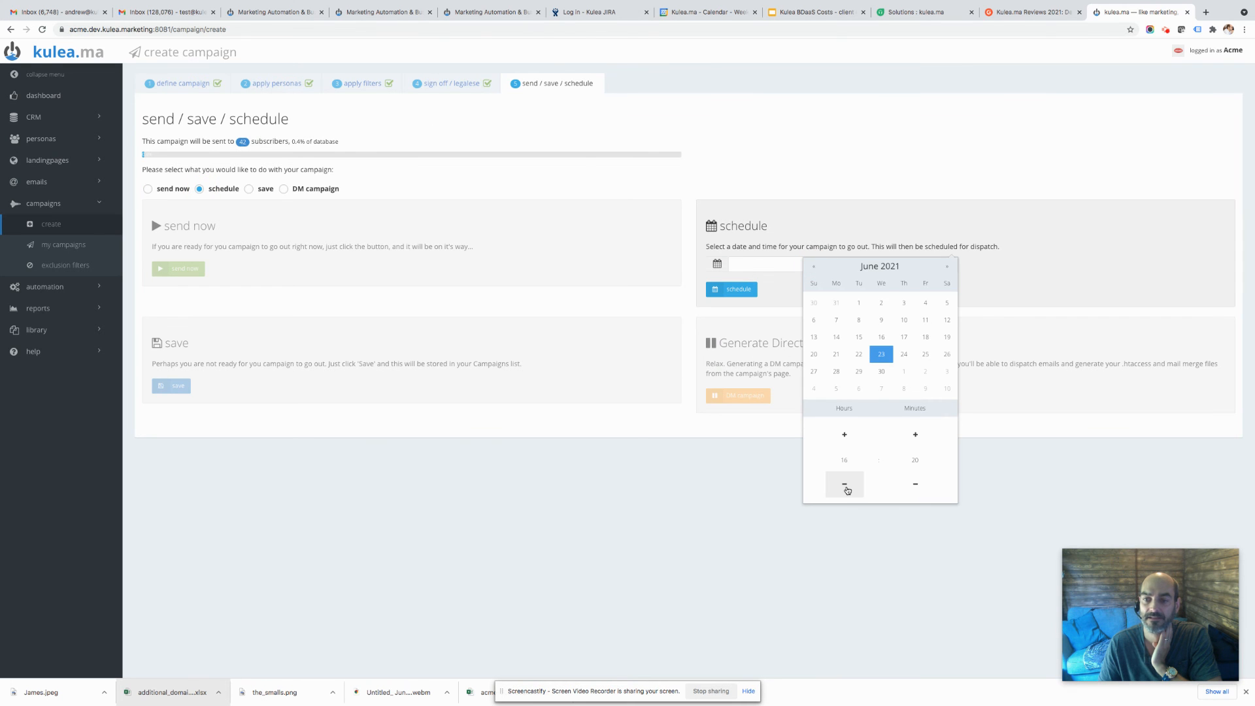
{"action": "left_click", "coordinate": [844, 484]}
{"action": "left_click", "coordinate": [844, 484]}
{"action": "left_click", "coordinate": [844, 484]}
{"action": "left_click", "coordinate": [844, 484]}
{"action": "left_click", "coordinate": [844, 484]}
{"action": "left_click", "coordinate": [844, 484]}
{"action": "left_click", "coordinate": [916, 484]}
{"action": "left_click", "coordinate": [916, 485]}
{"action": "left_click", "coordinate": [917, 485]}
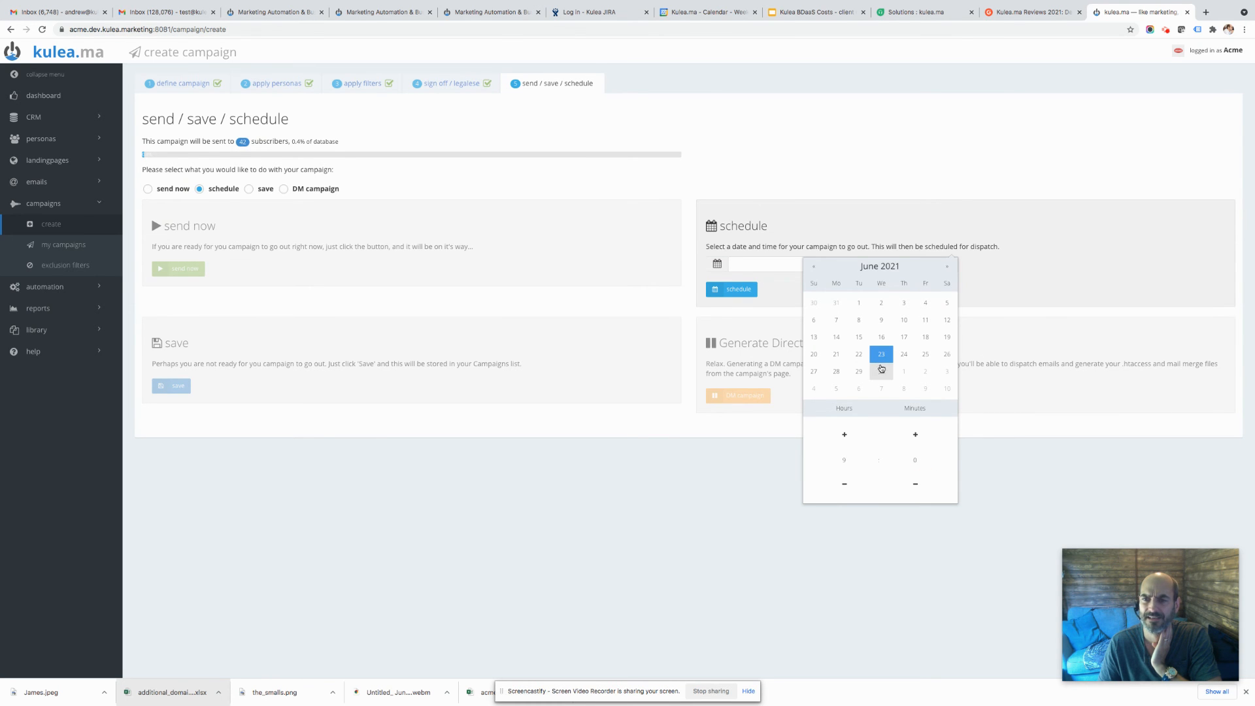
{"action": "left_click", "coordinate": [859, 372]}
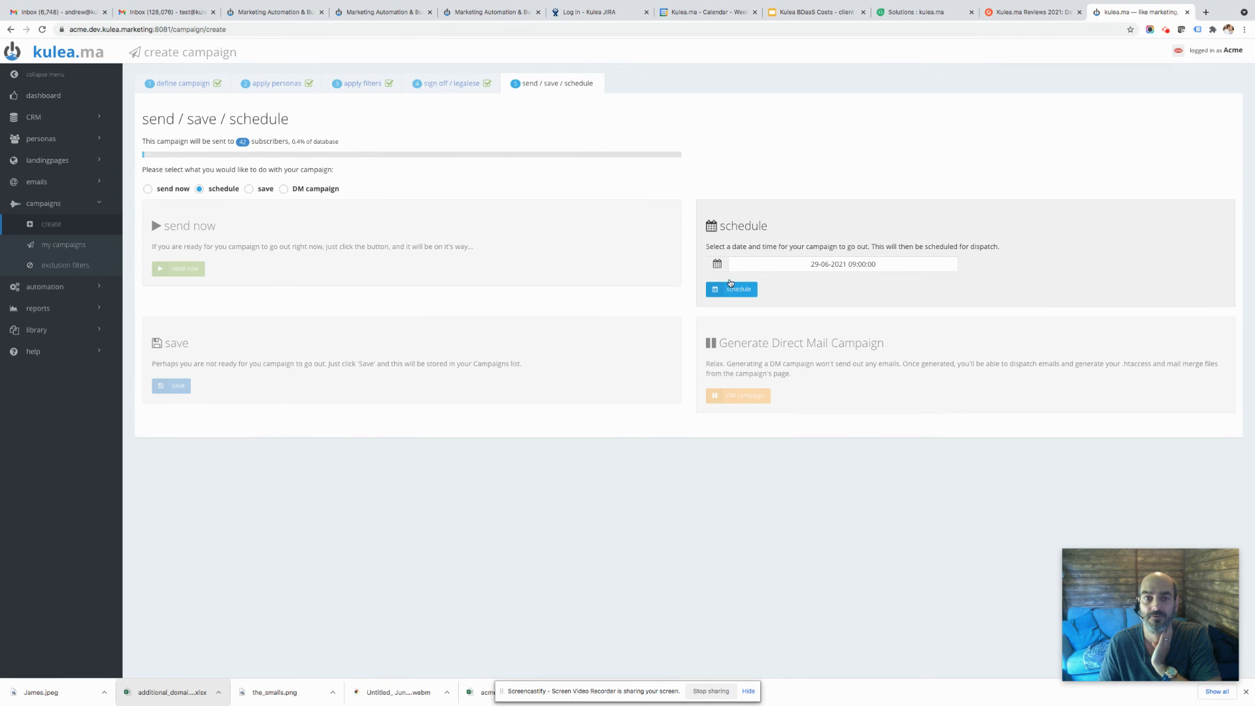
{"action": "left_click", "coordinate": [249, 189]}
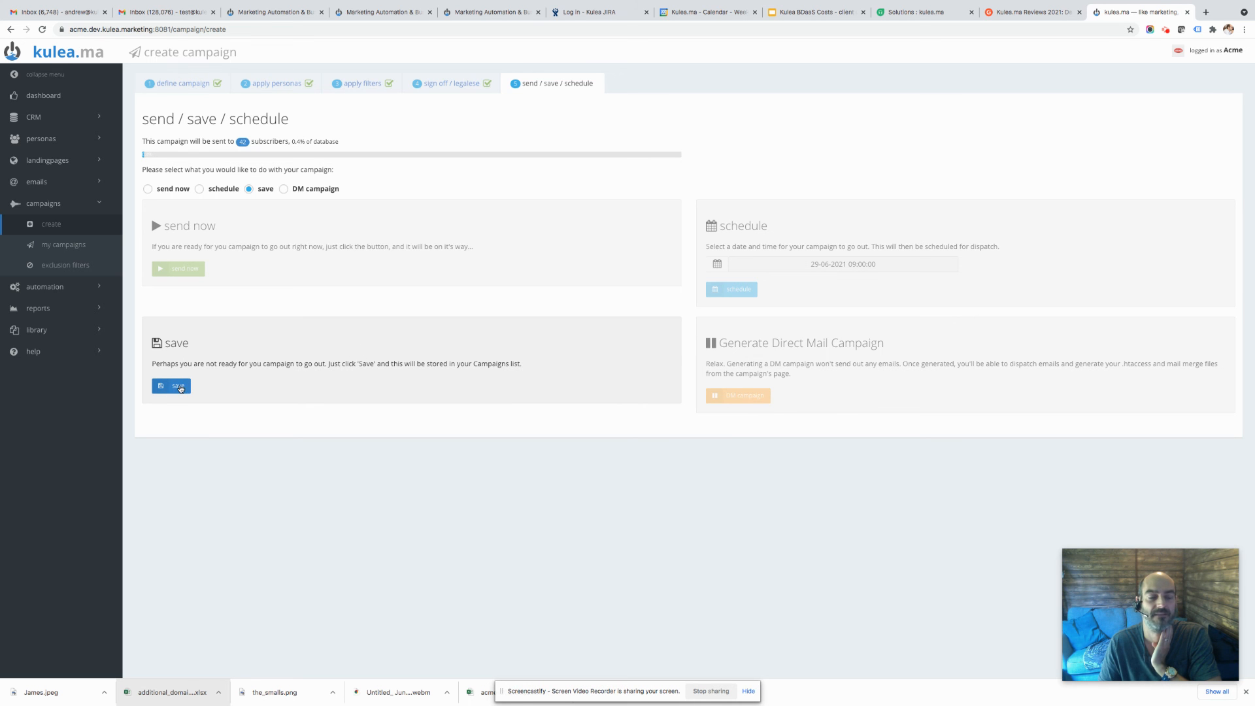
Choose to send the campaign now, confirm its dispatch and refresh the email campaigns list.
{"action": "left_click", "coordinate": [148, 188]}
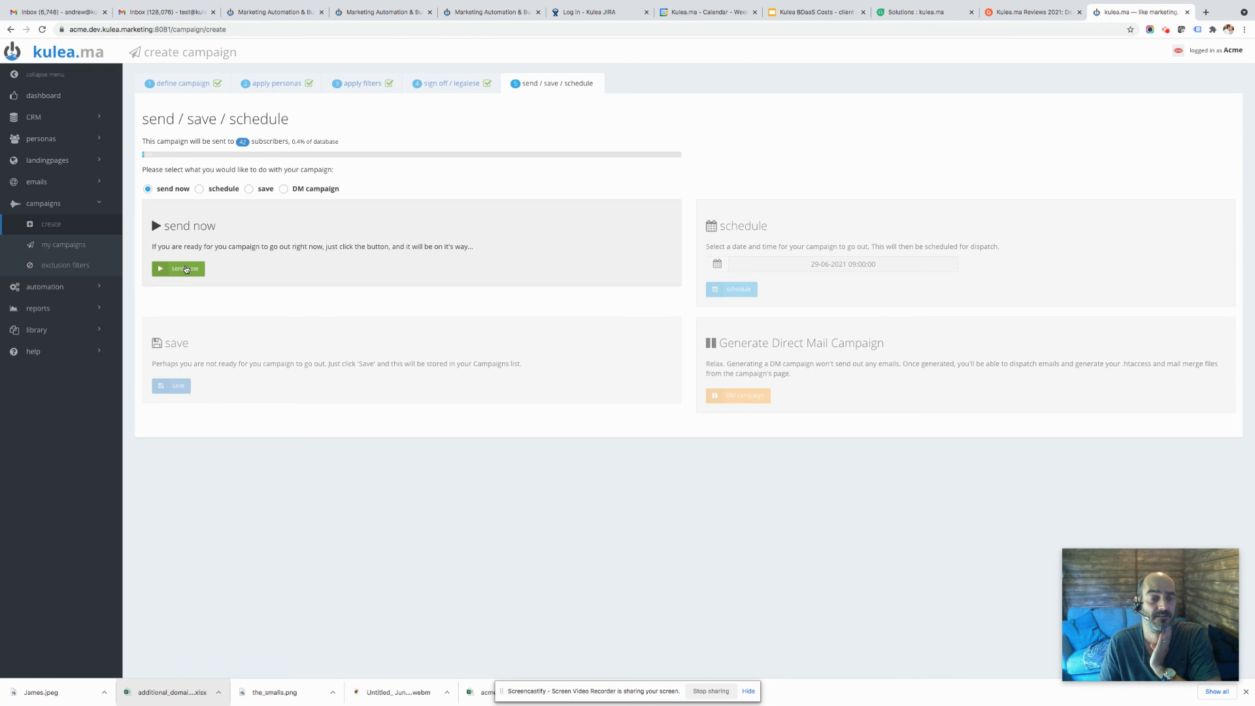
{"action": "left_click", "coordinate": [185, 269]}
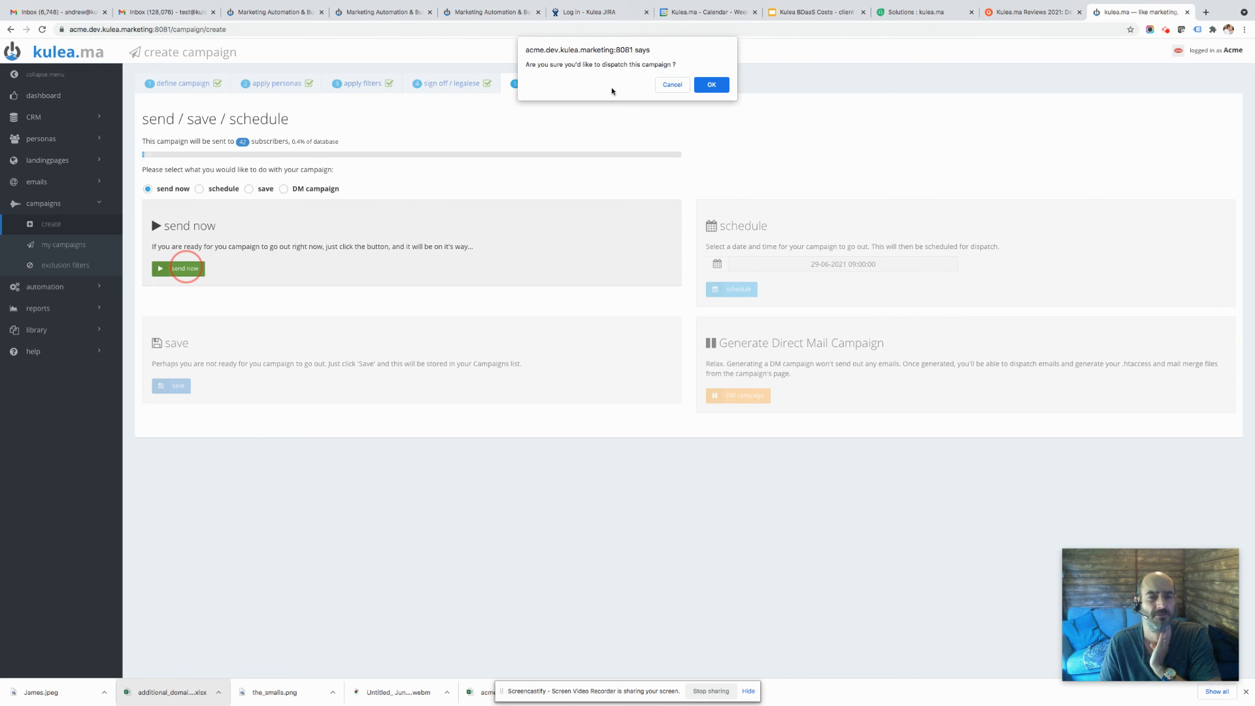
{"action": "left_click", "coordinate": [700, 85]}
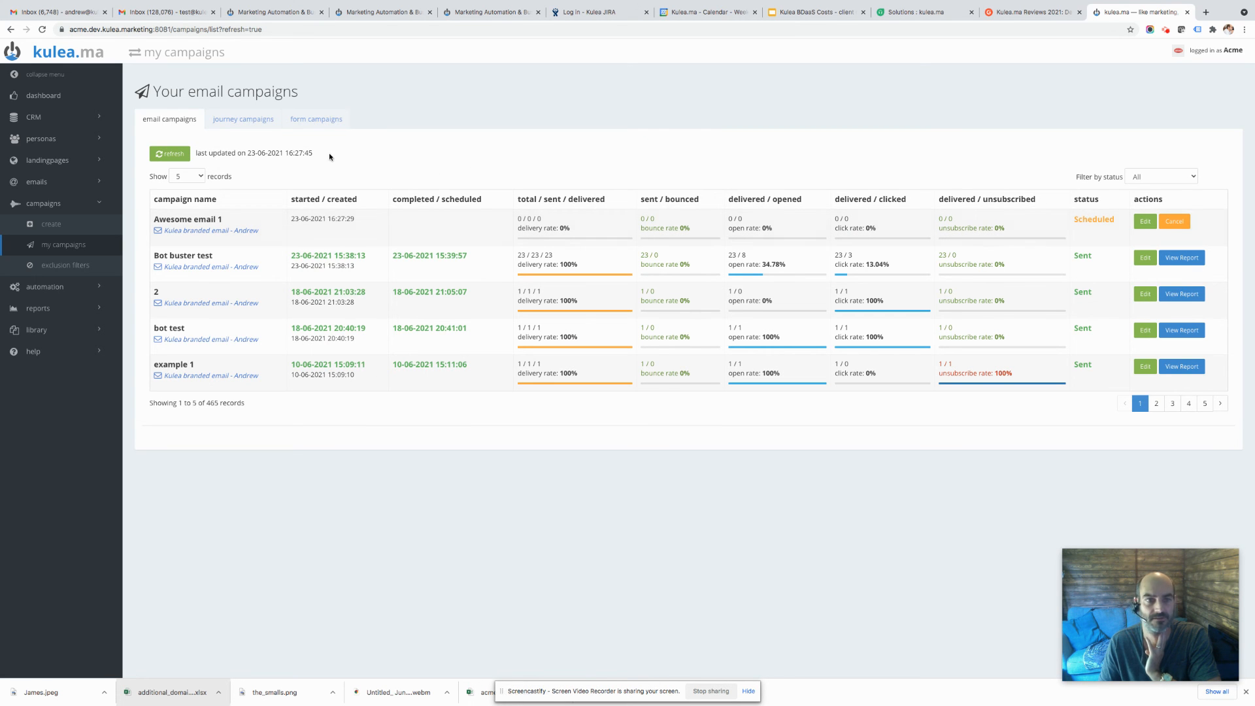
{"action": "left_click", "coordinate": [171, 154]}
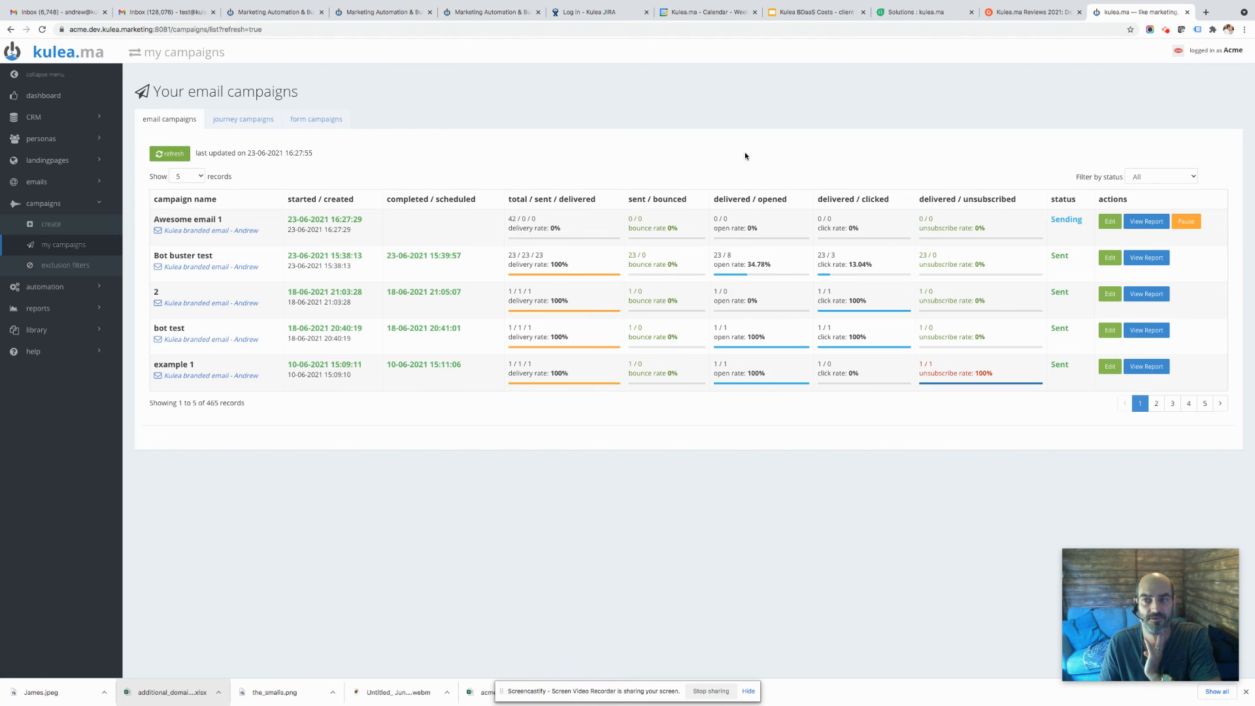